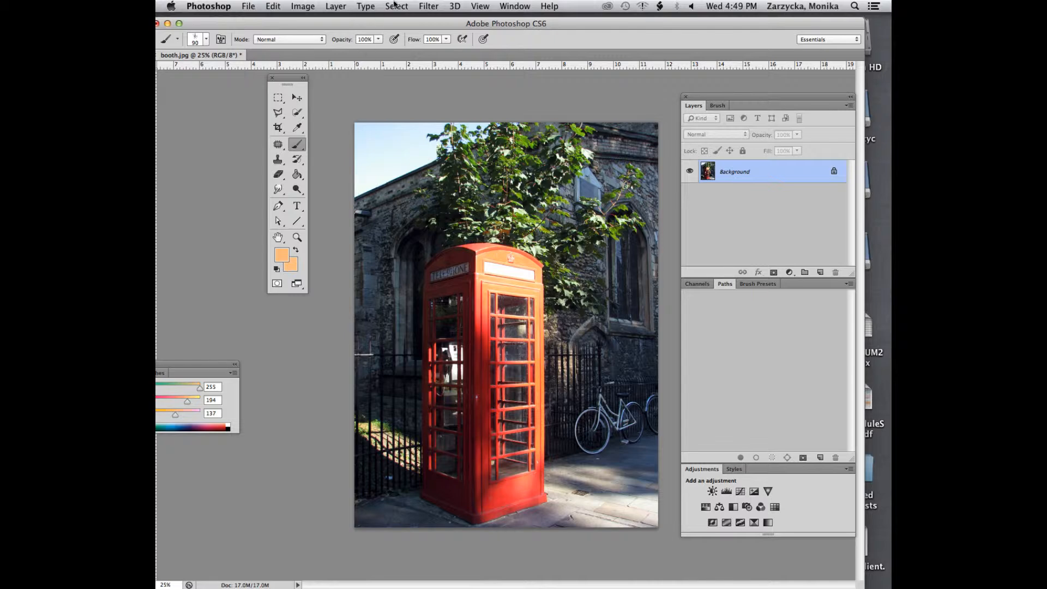
Step: Start a Color Range selection from the phone booth's red, with Fuzziness at 57 and Range at 29%
click(396, 5)
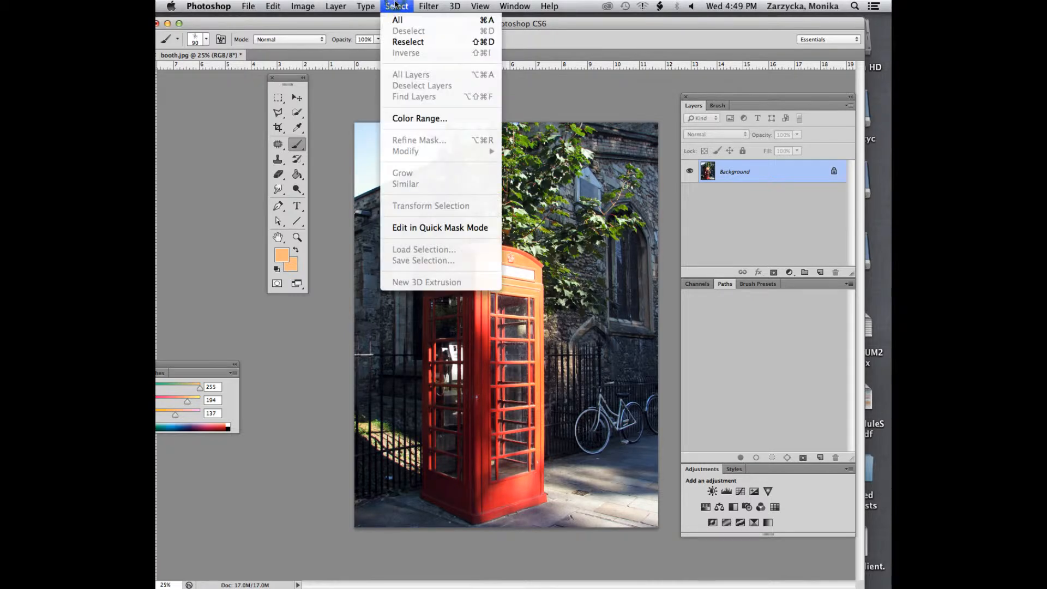
click(421, 118)
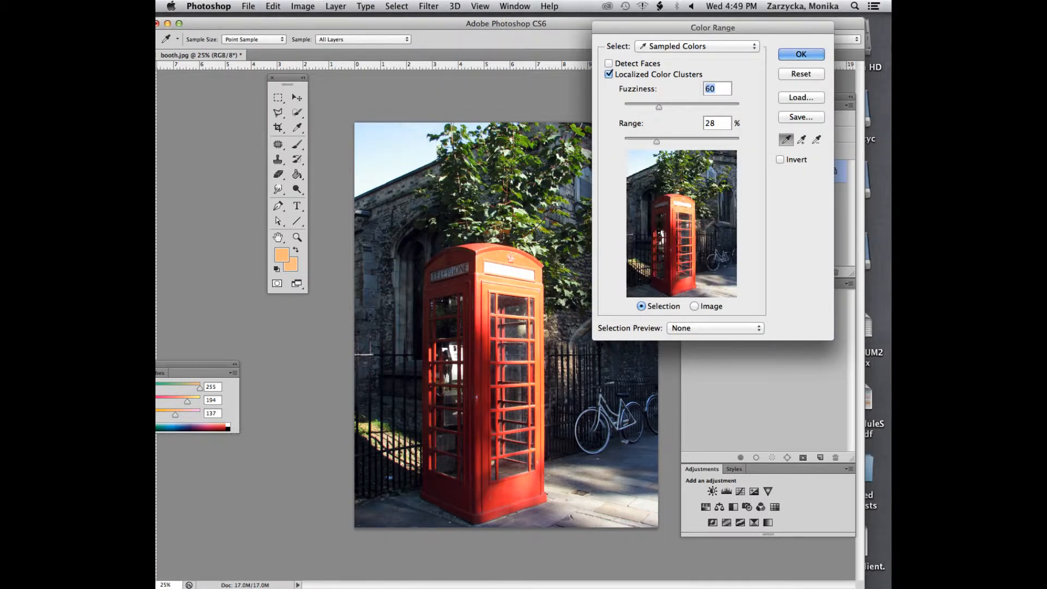
key(super+alt+equal)
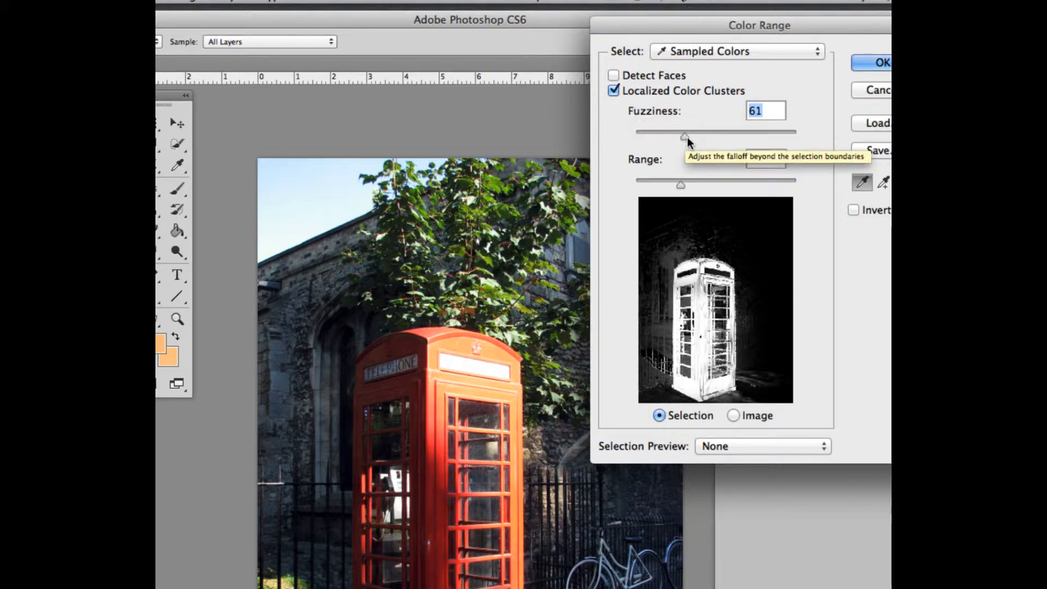
drag(687, 138, 682, 139)
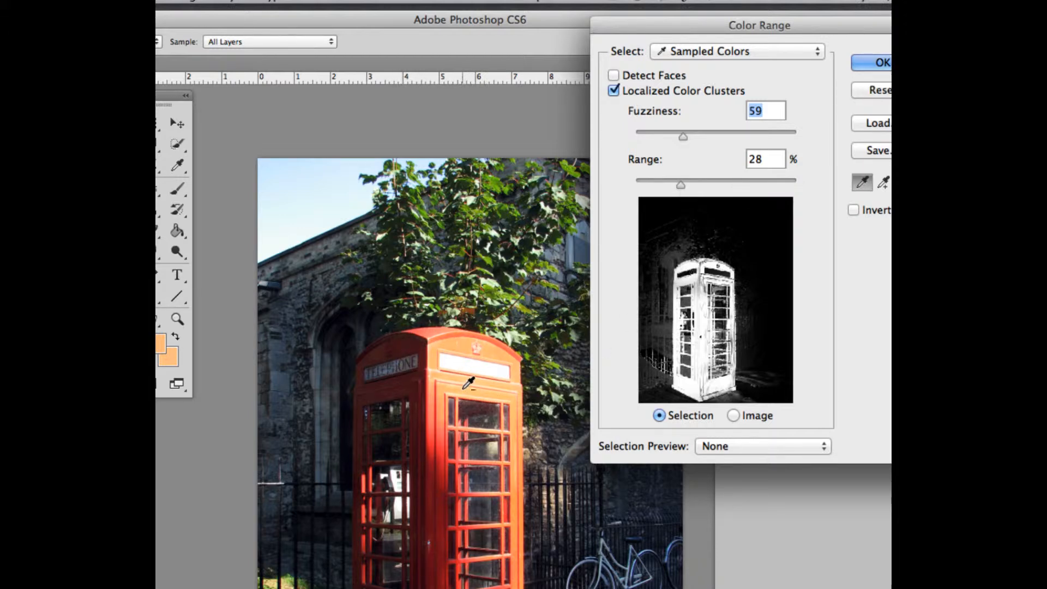
click(466, 384)
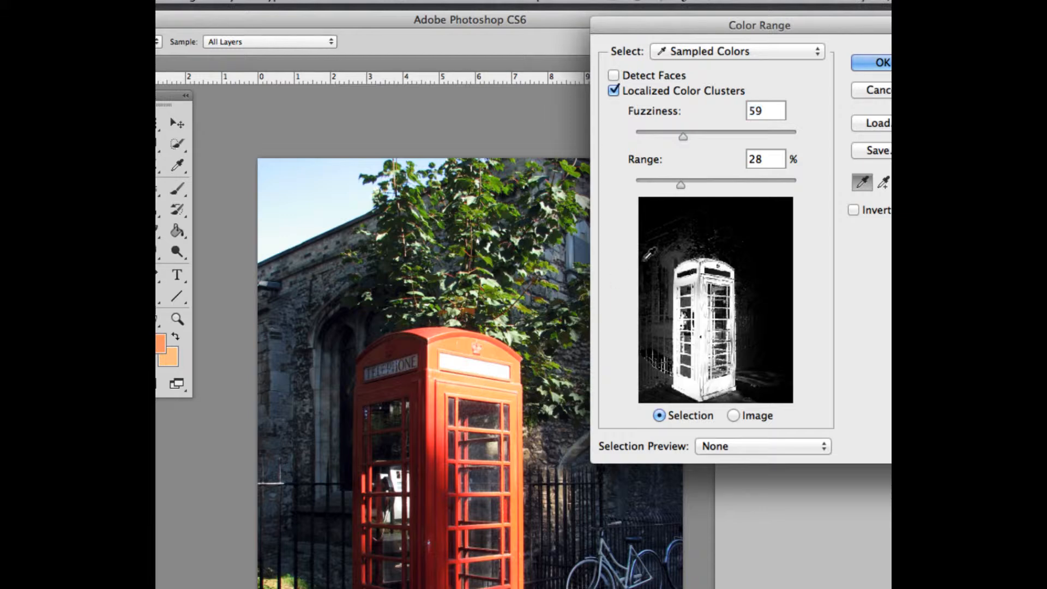
mouse_move(681, 143)
mouse_down()
mouse_move(708, 140)
mouse_move(681, 142)
mouse_up()
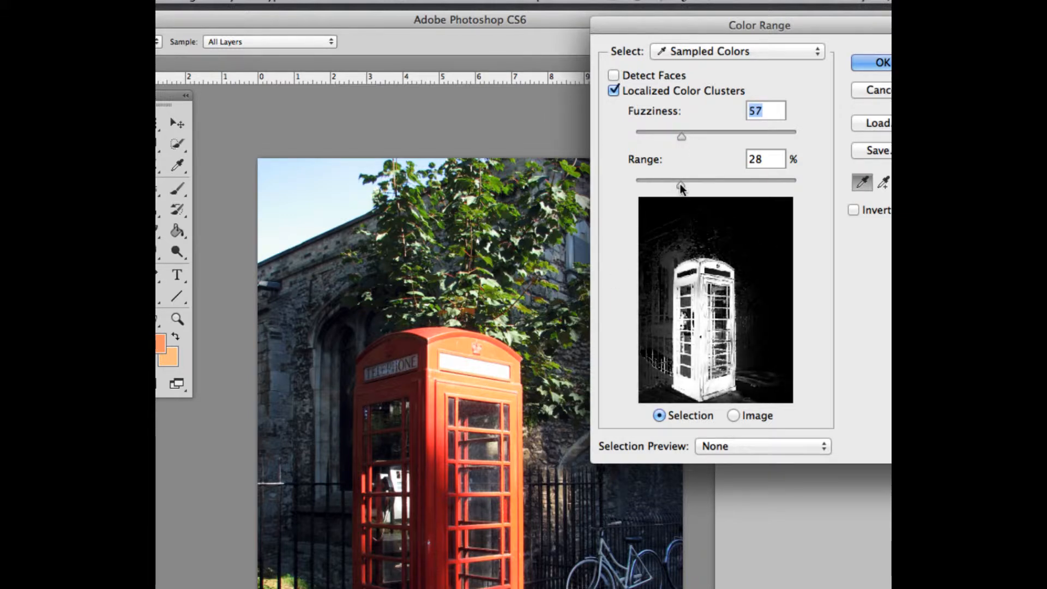
mouse_move(680, 186)
mouse_down()
mouse_move(642, 188)
mouse_move(683, 188)
mouse_up()
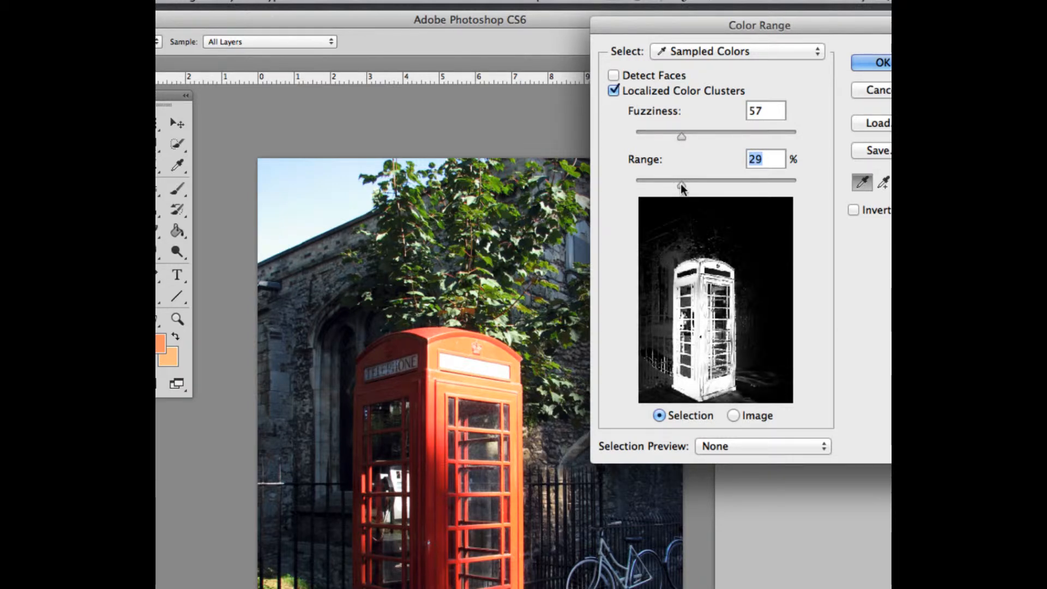
click(715, 392)
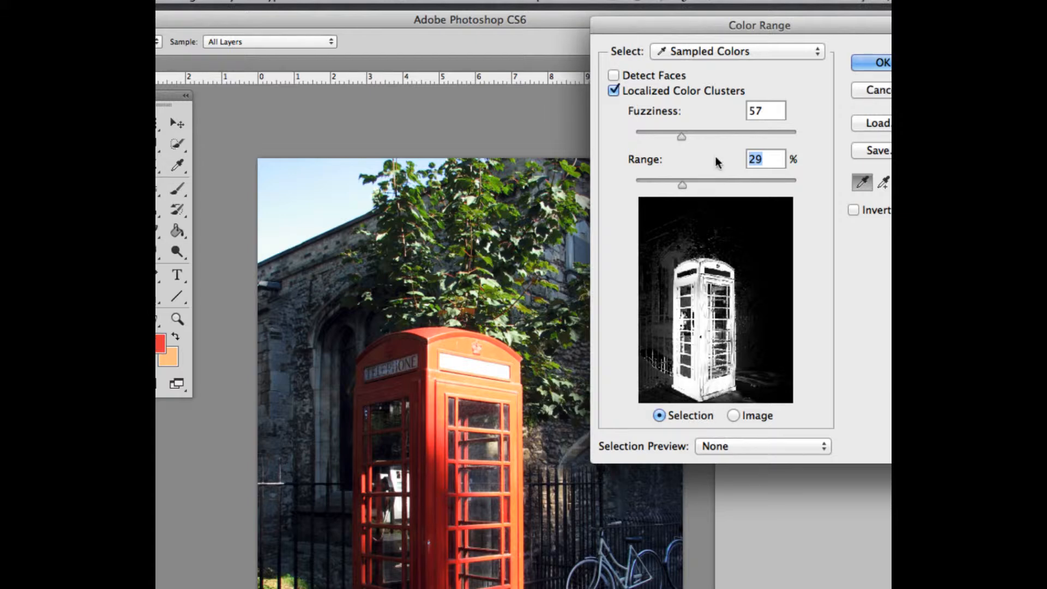
Step: Raise the color selection's Fuzziness to 66 while keeping Range at 29%
drag(683, 135, 690, 135)
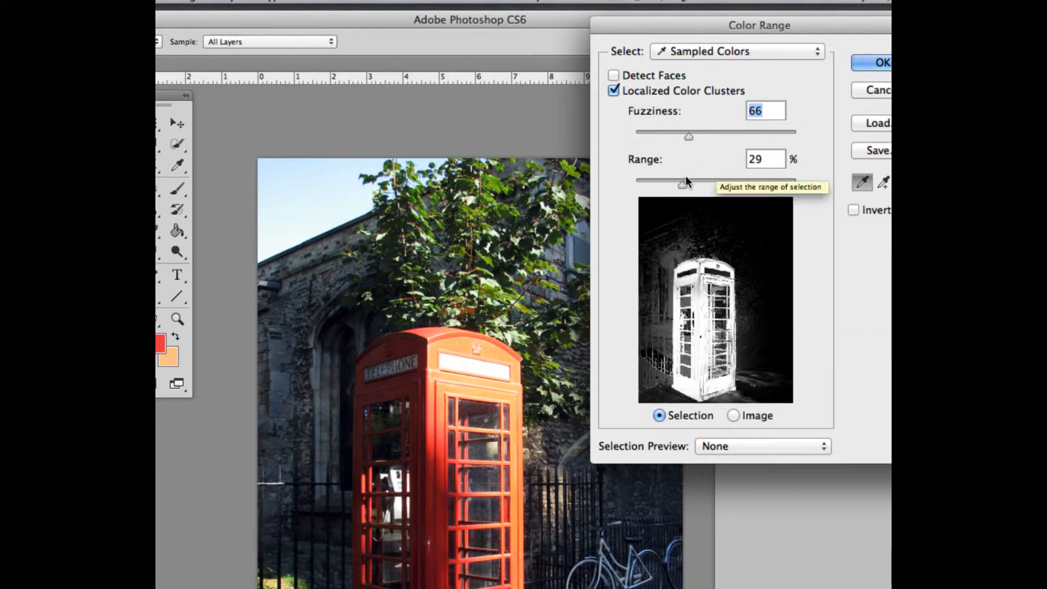
mouse_move(682, 185)
mouse_down()
mouse_move(671, 187)
mouse_move(684, 186)
mouse_up()
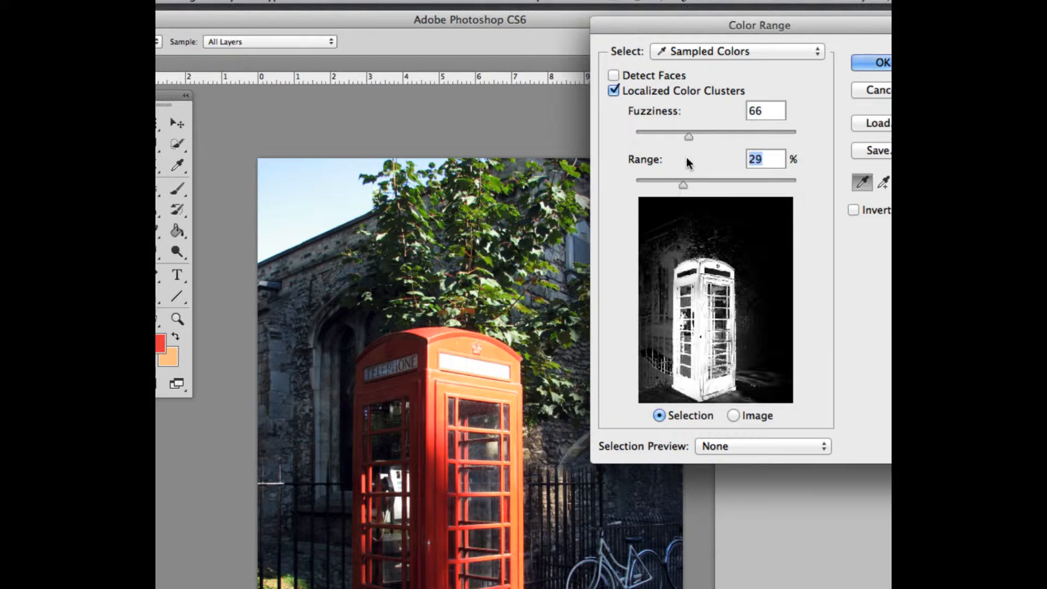
drag(687, 134, 683, 136)
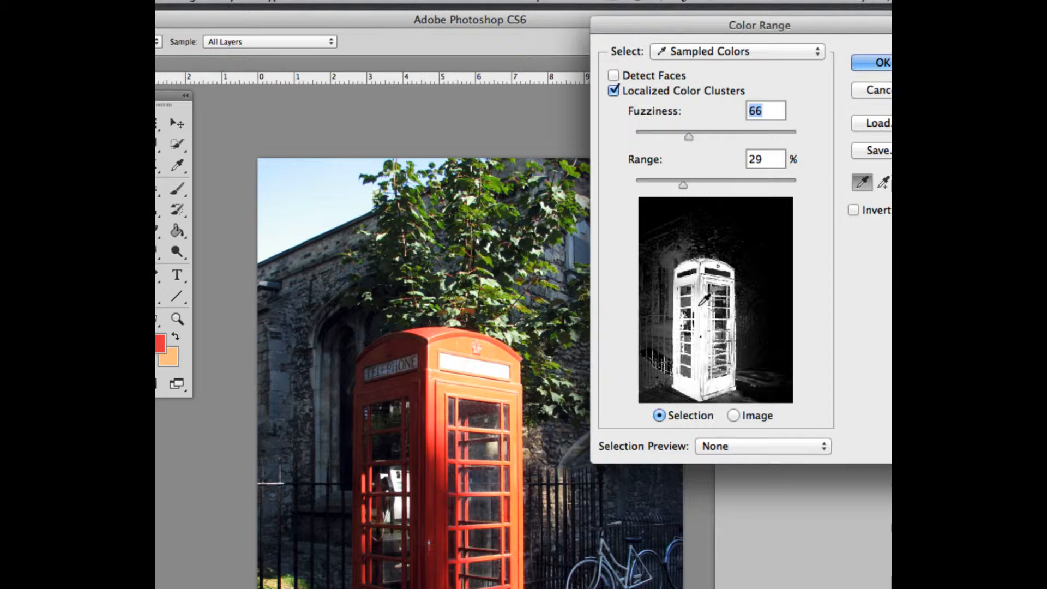
Step: Resample the booth's red at several spots in the selection preview and reduce Range to 22%
key(alt)
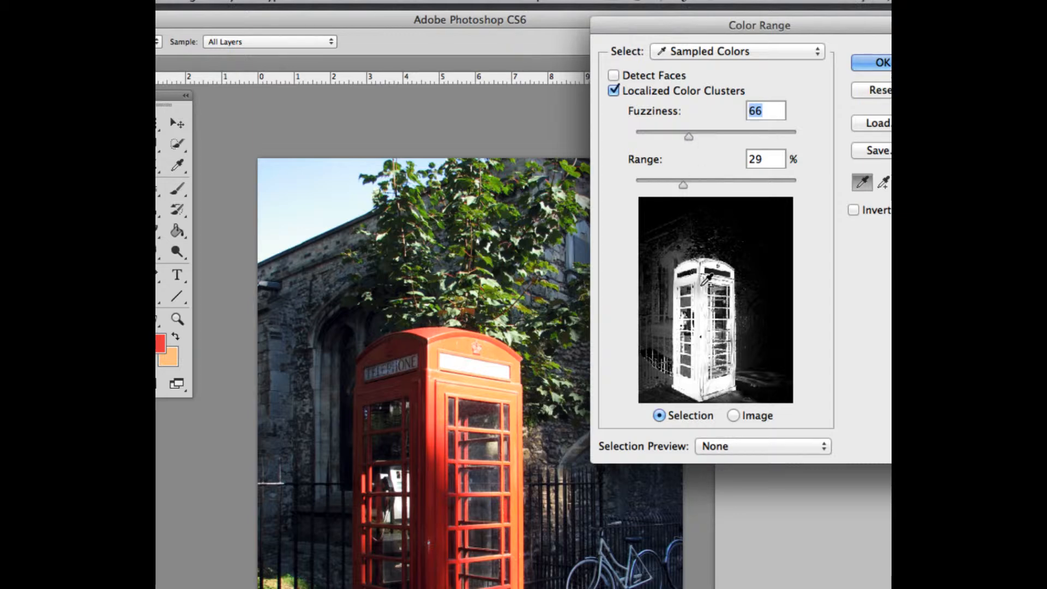
alt+click(706, 279)
key(ctrl)
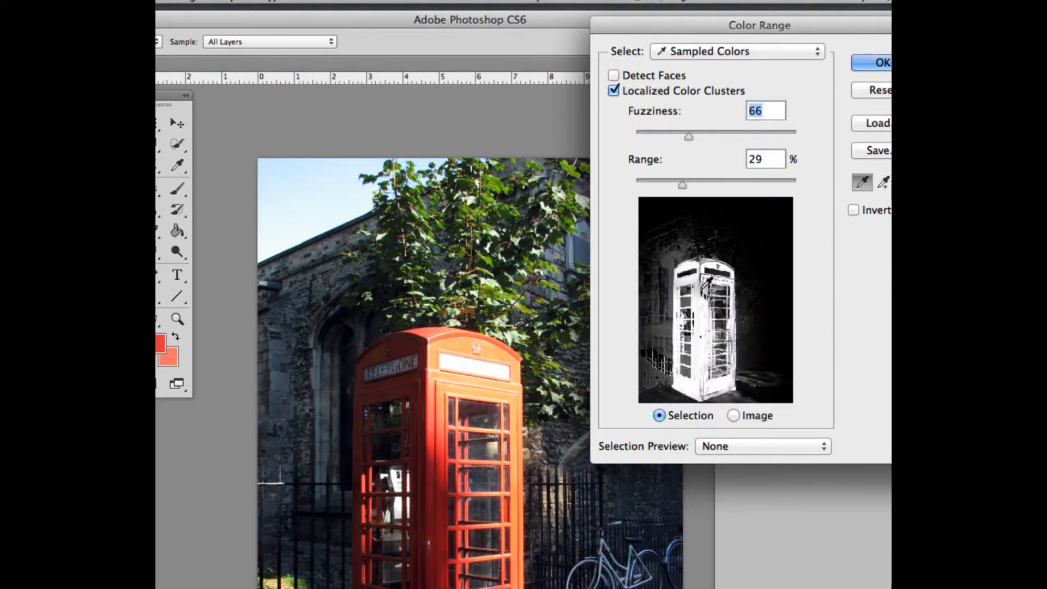
shift+click(702, 291)
shift+click(699, 289)
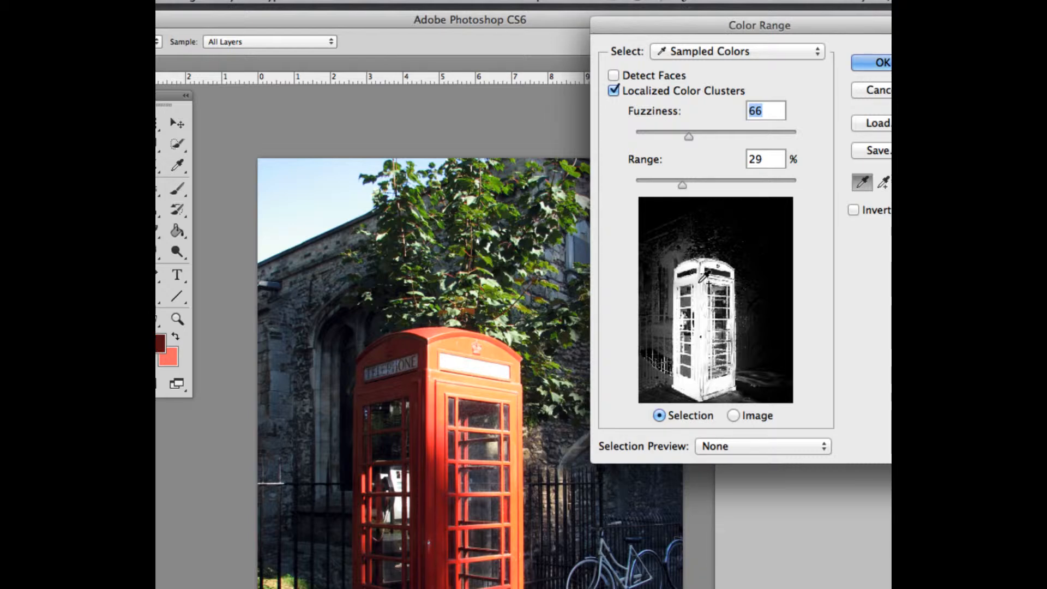
shift+click(717, 386)
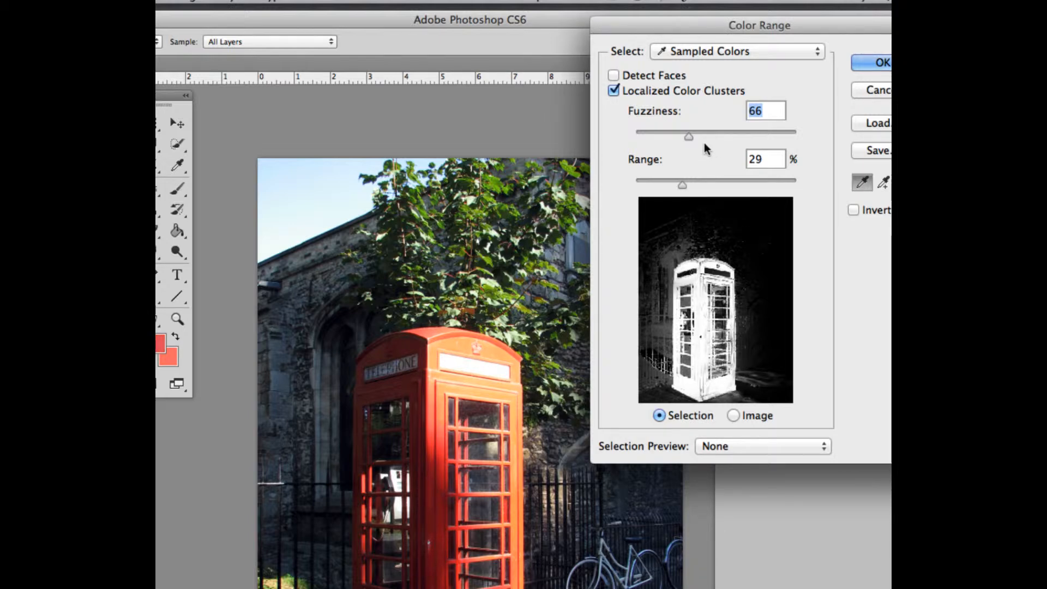
mouse_move(682, 184)
mouse_down()
mouse_move(690, 188)
mouse_move(671, 185)
mouse_up()
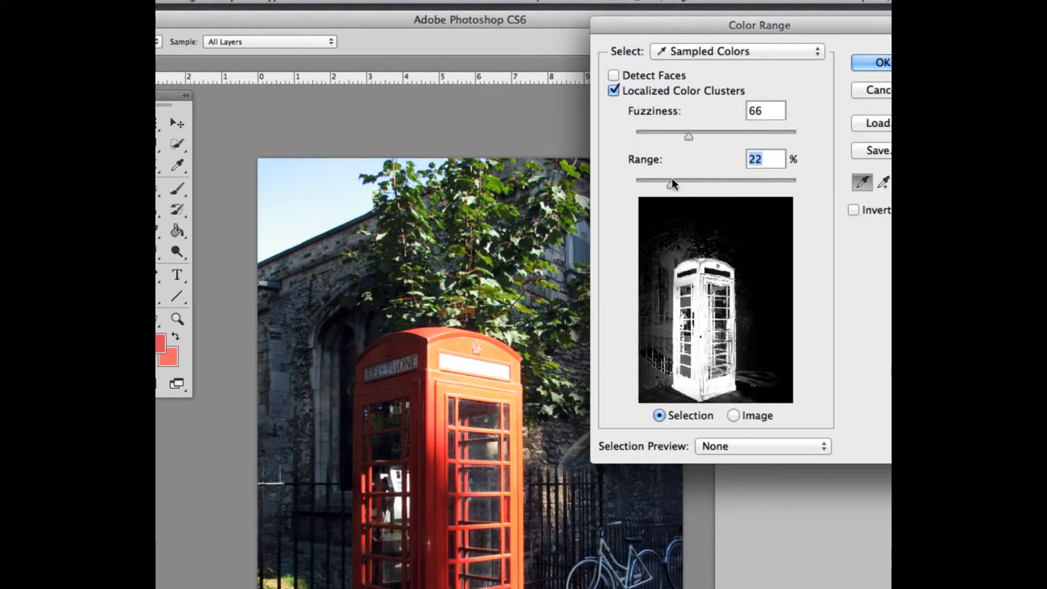
click(688, 136)
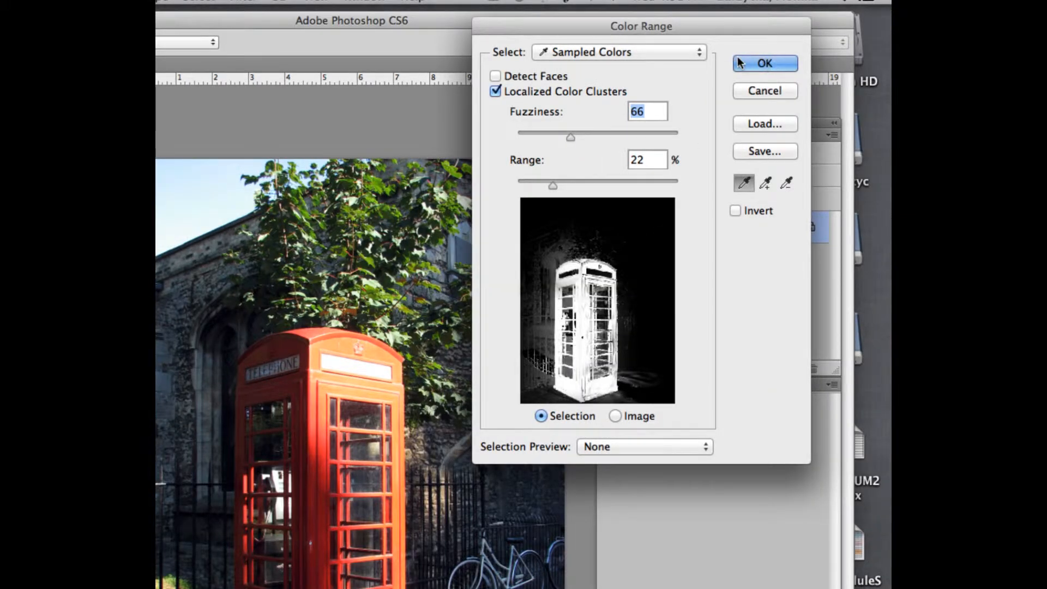
Step: Invert the color selection, clean up the gray patches beside the booth with the subtracting eyedropper, and apply it
click(735, 210)
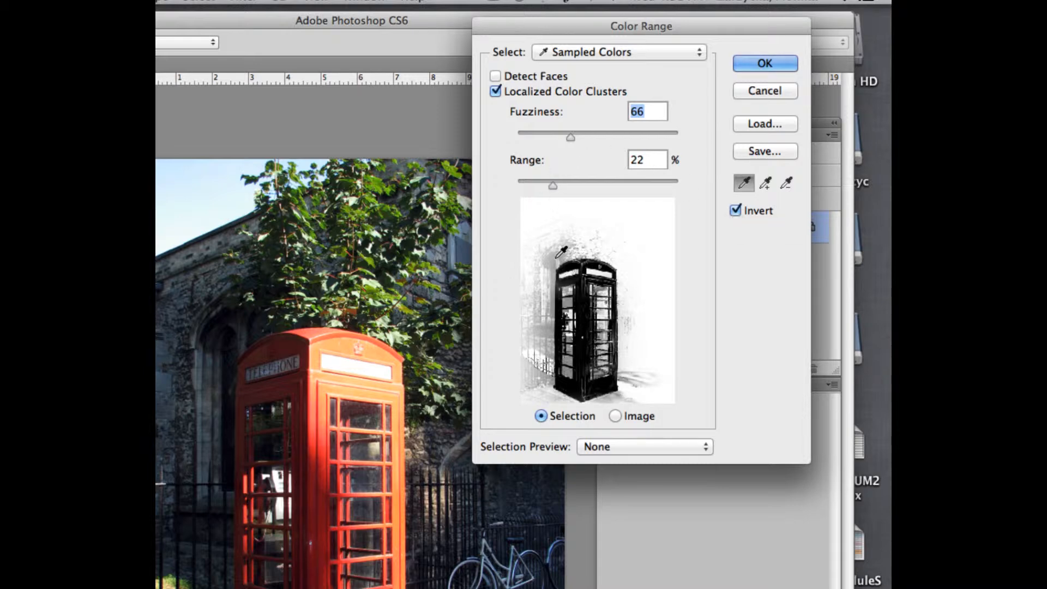
click(786, 184)
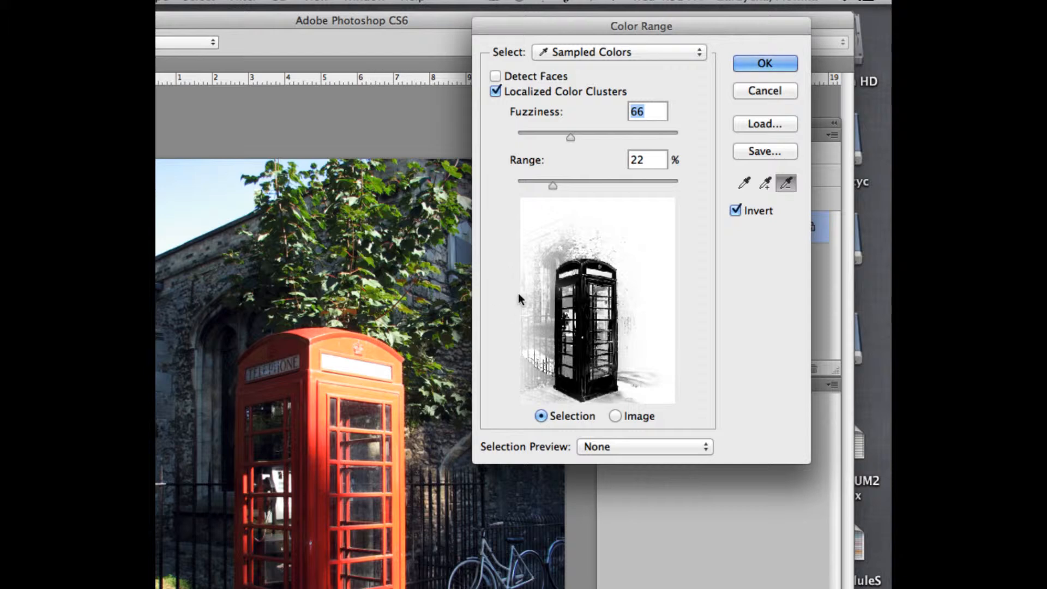
click(548, 252)
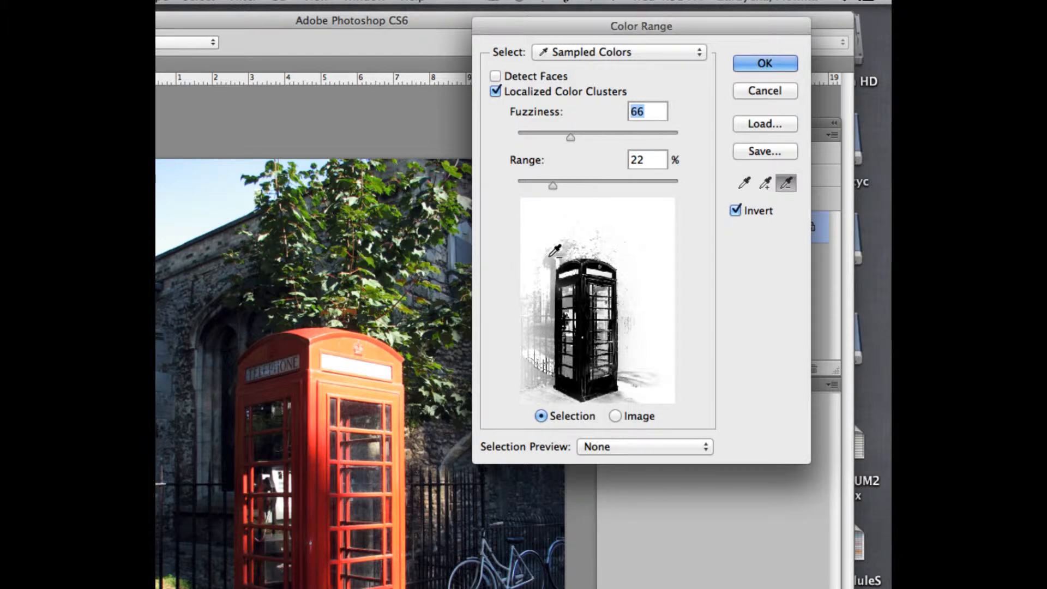
click(548, 257)
click(527, 325)
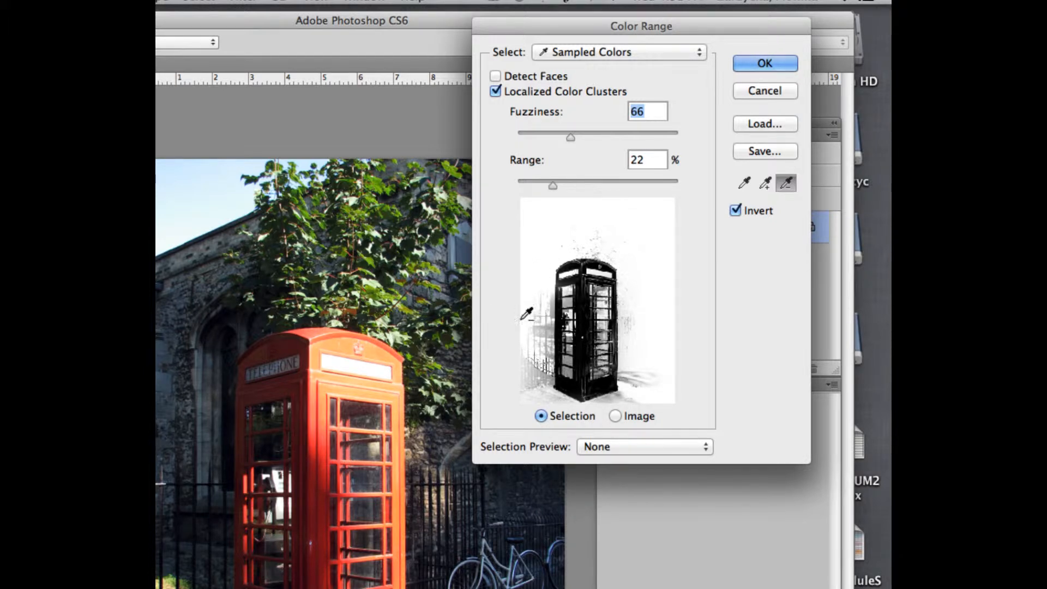
click(527, 343)
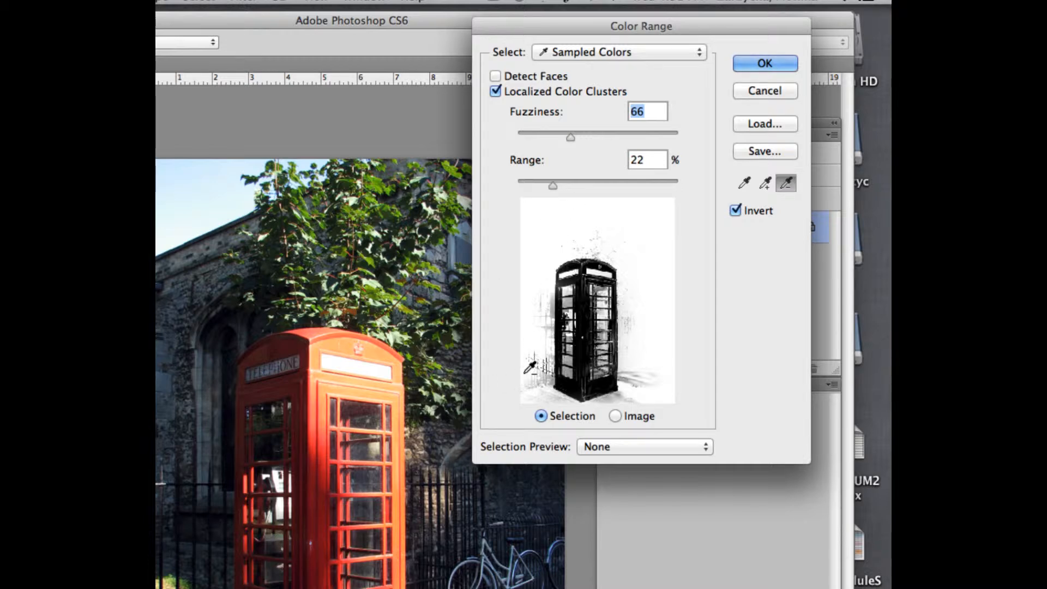
click(524, 374)
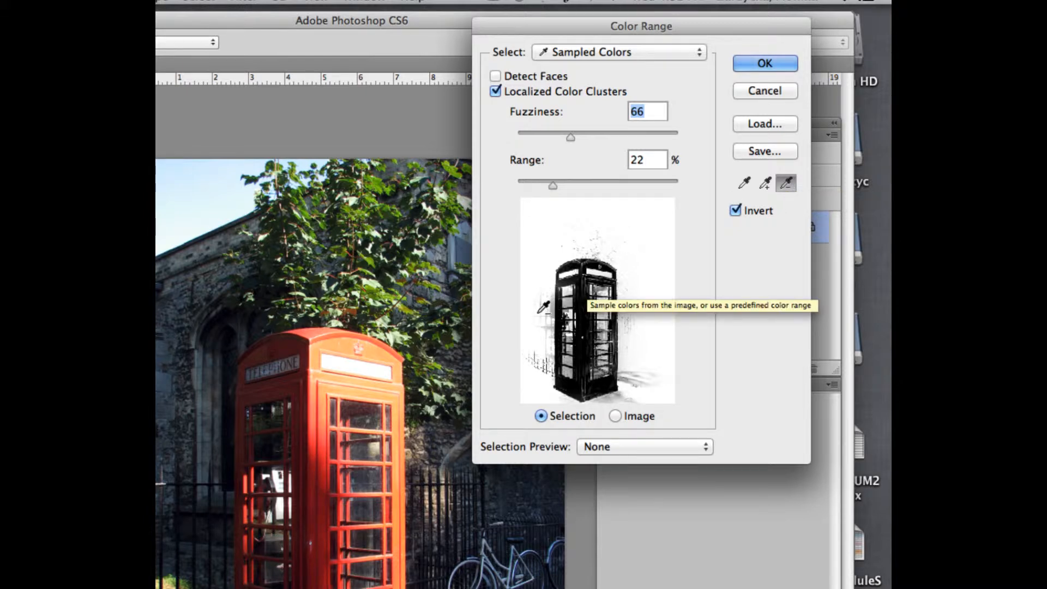
click(756, 64)
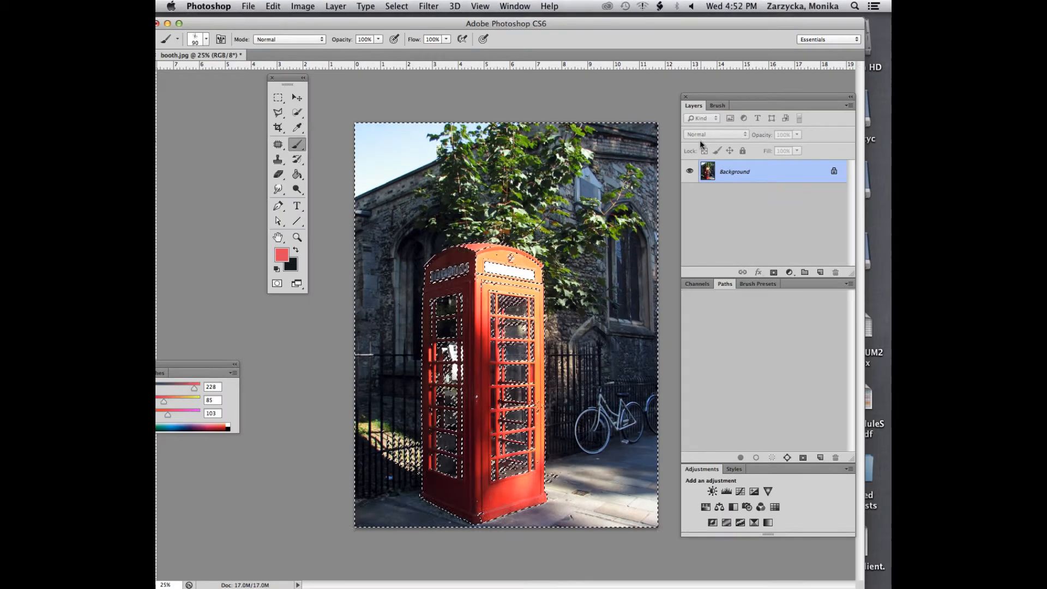
Step: Add a Black & White adjustment layer for the selected surroundings and move its settings clear of the layer list
click(788, 272)
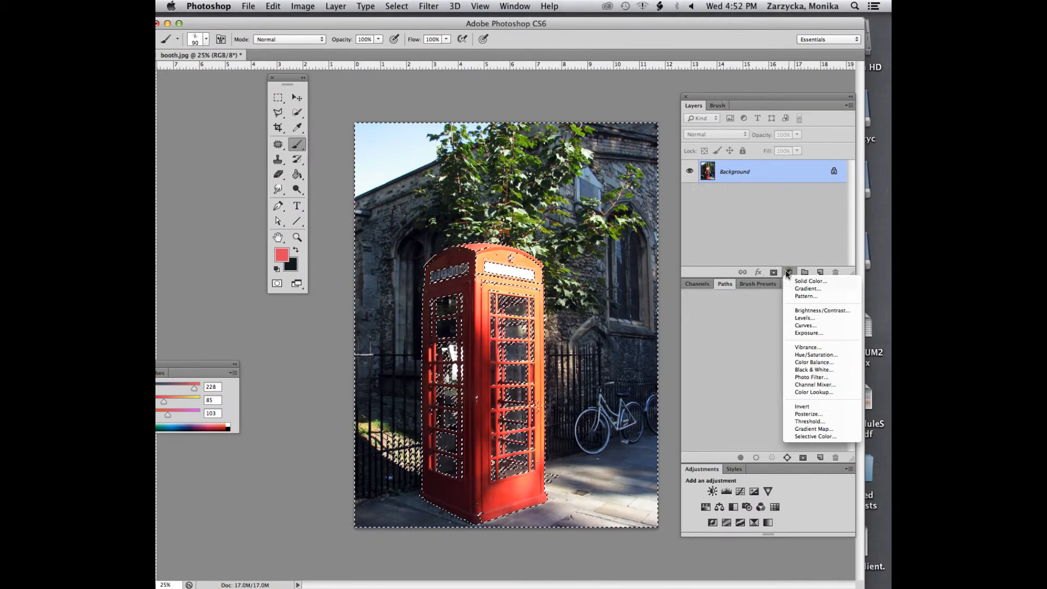
click(818, 369)
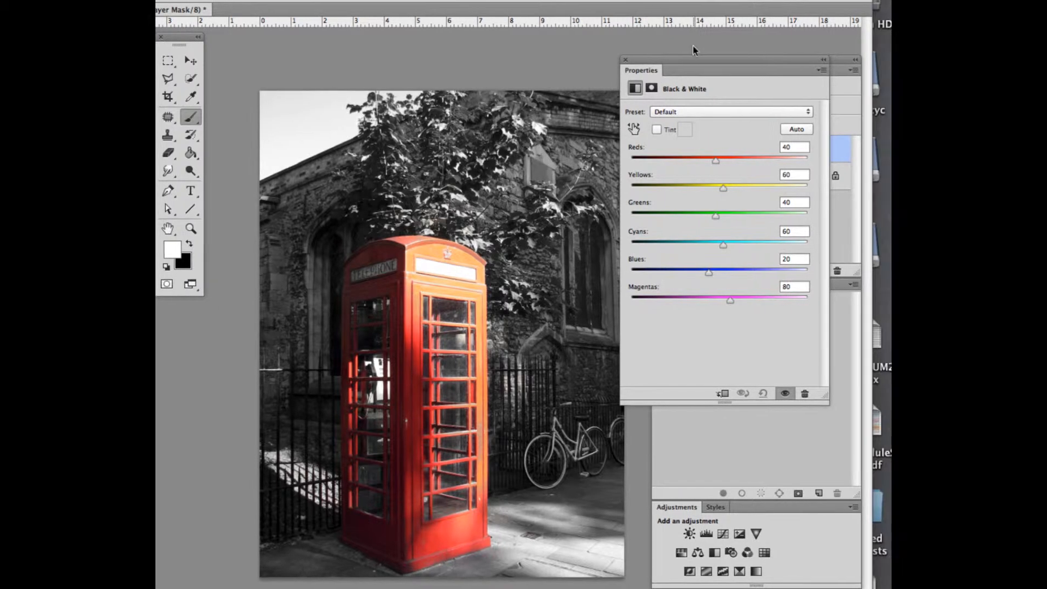
drag(683, 65, 631, 273)
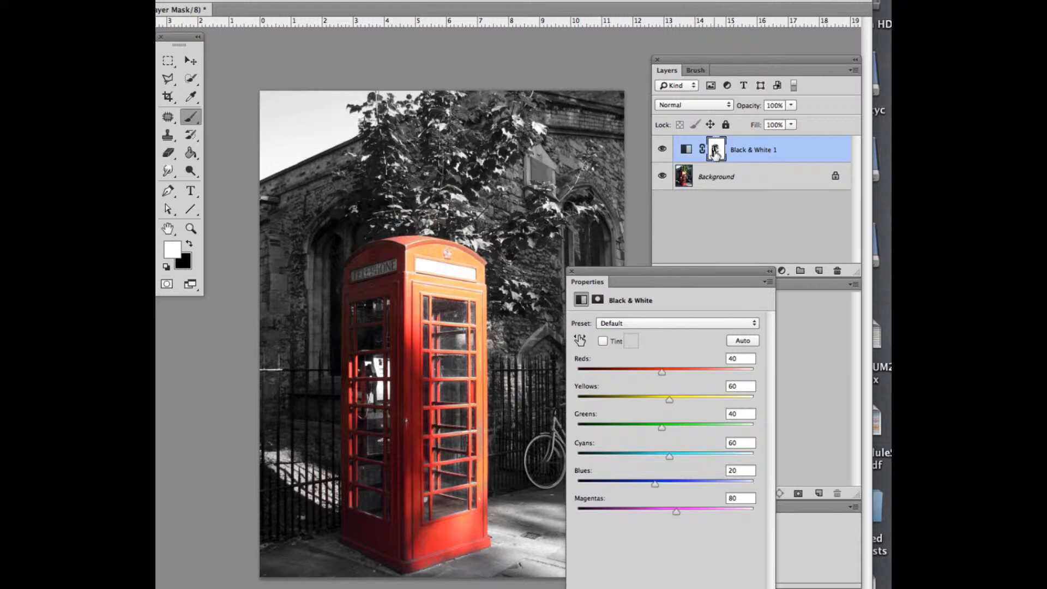
drag(662, 267, 654, 203)
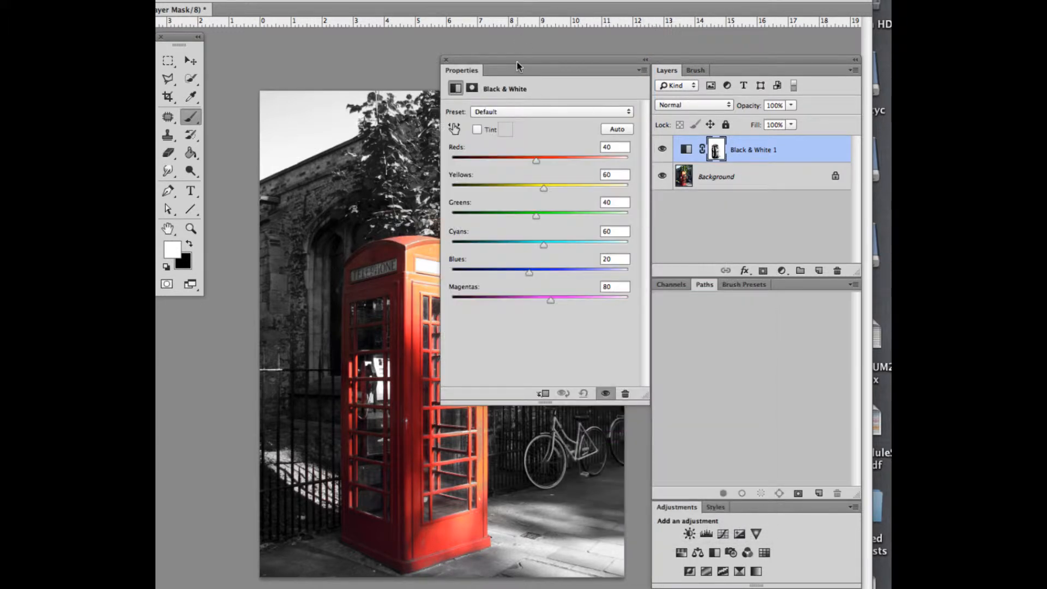
drag(517, 66, 678, 212)
drag(528, 64, 774, 73)
click(640, 212)
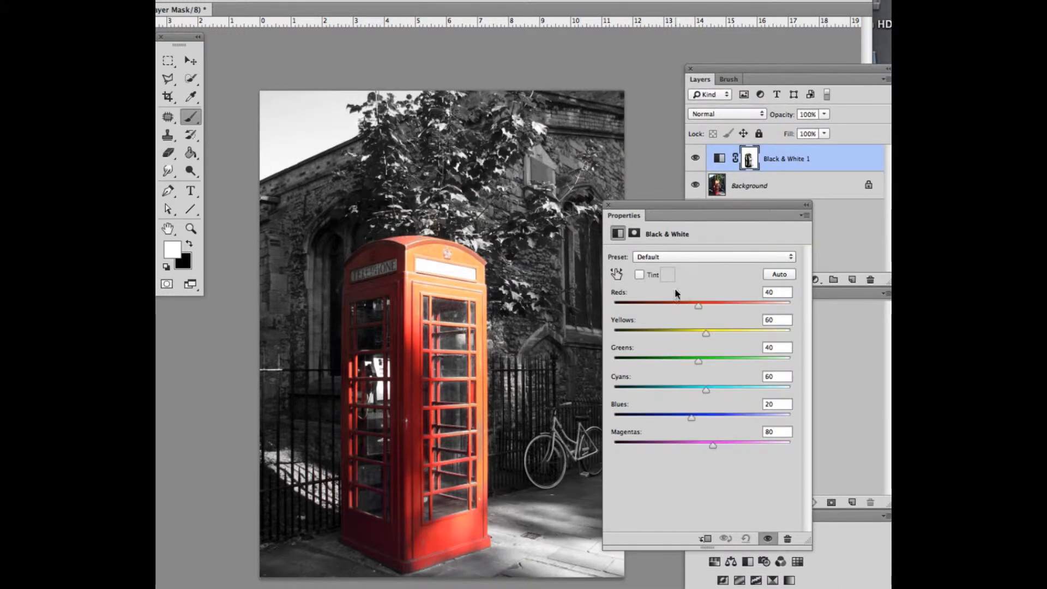
Step: Clip the Black & White adjustment to the Background layer and set Reds 72, Yellows 142, Greens 68, Cyans 96, Blues -23, Magentas 65
mouse_move(696, 306)
mouse_down()
mouse_move(722, 306)
mouse_move(678, 305)
mouse_move(707, 308)
mouse_up()
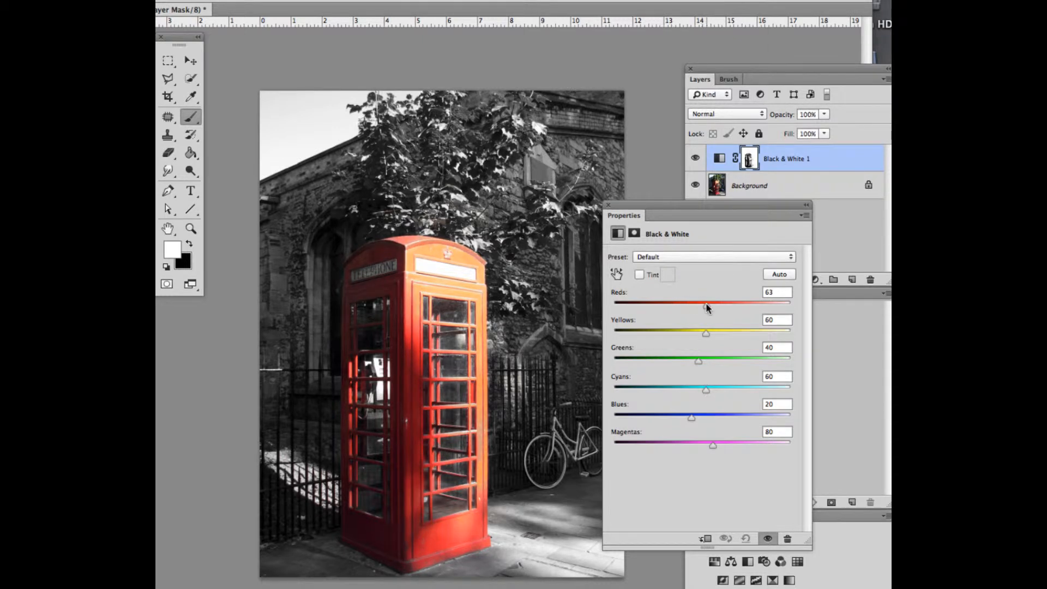
click(706, 538)
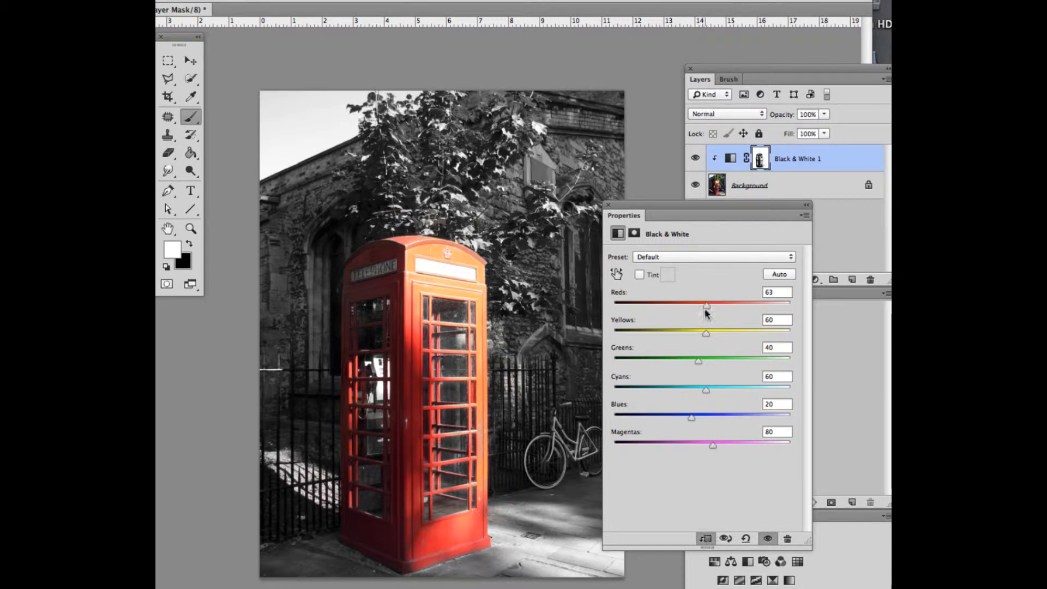
drag(705, 309, 677, 419)
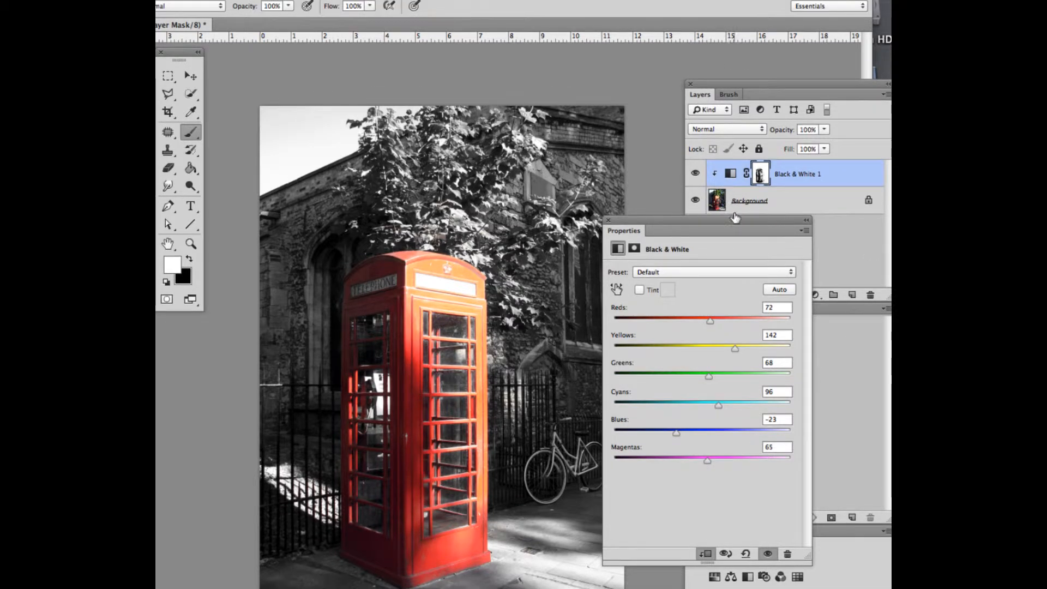
drag(735, 203, 714, 161)
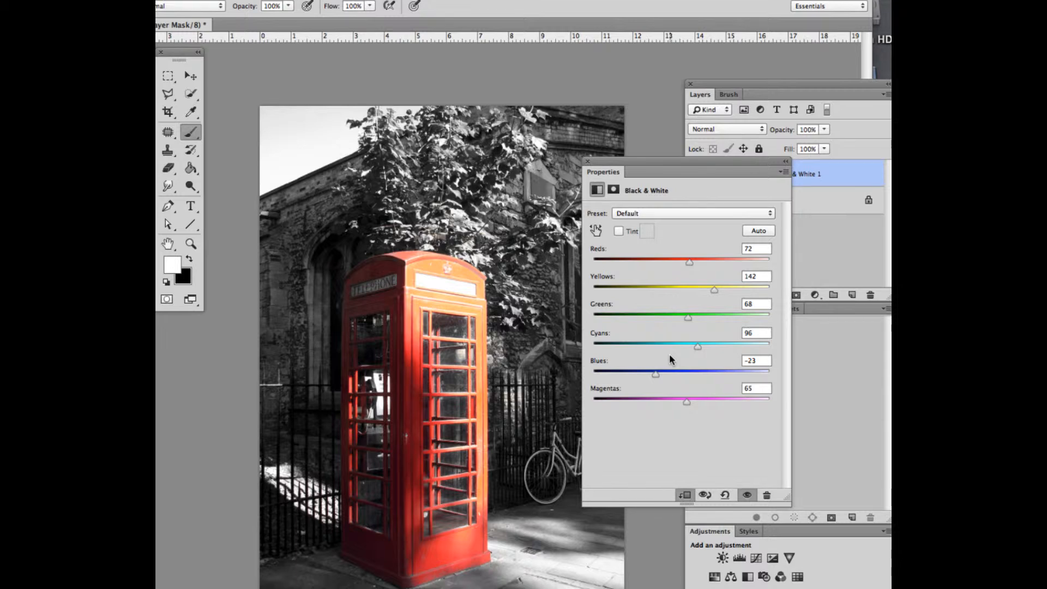
click(588, 162)
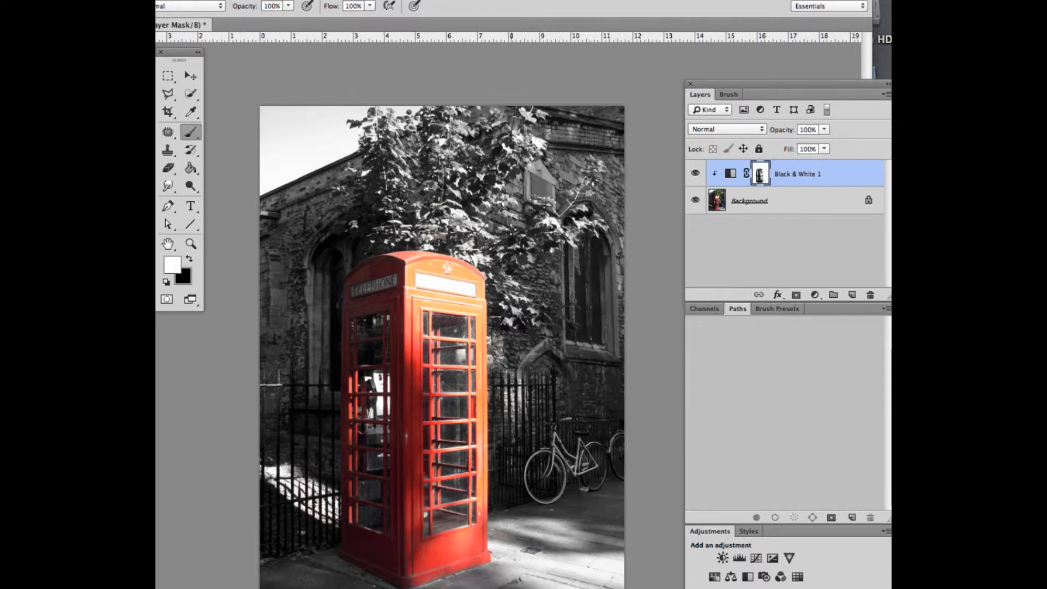
Step: Enlarge the view around the booth's base and reposition the program window so the brush settings are fully accessible
key(super+plus)
key(super+plus)
key(super+plus)
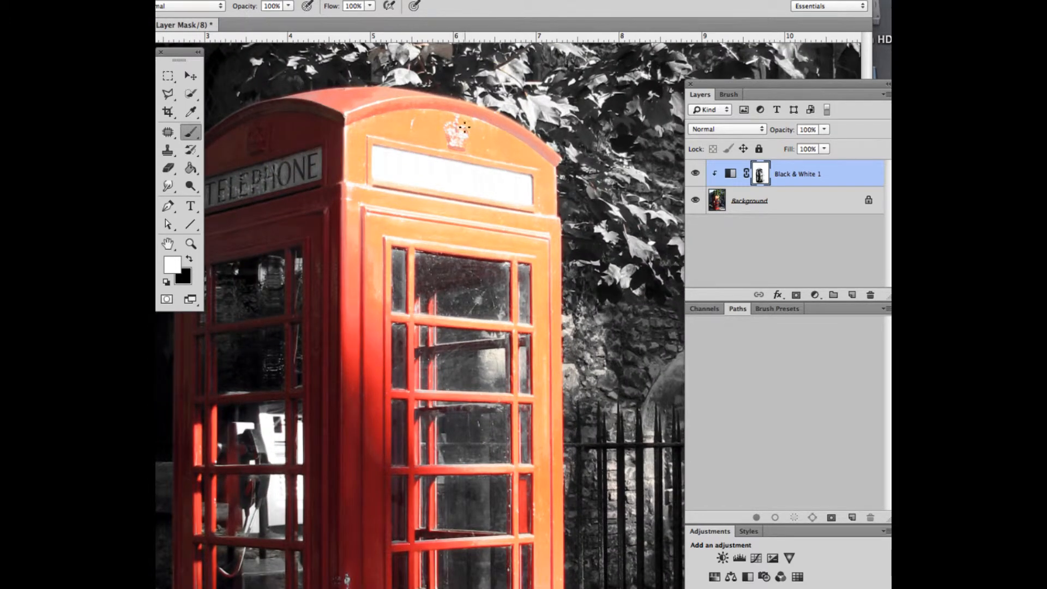
scroll(397, 199, down, 10)
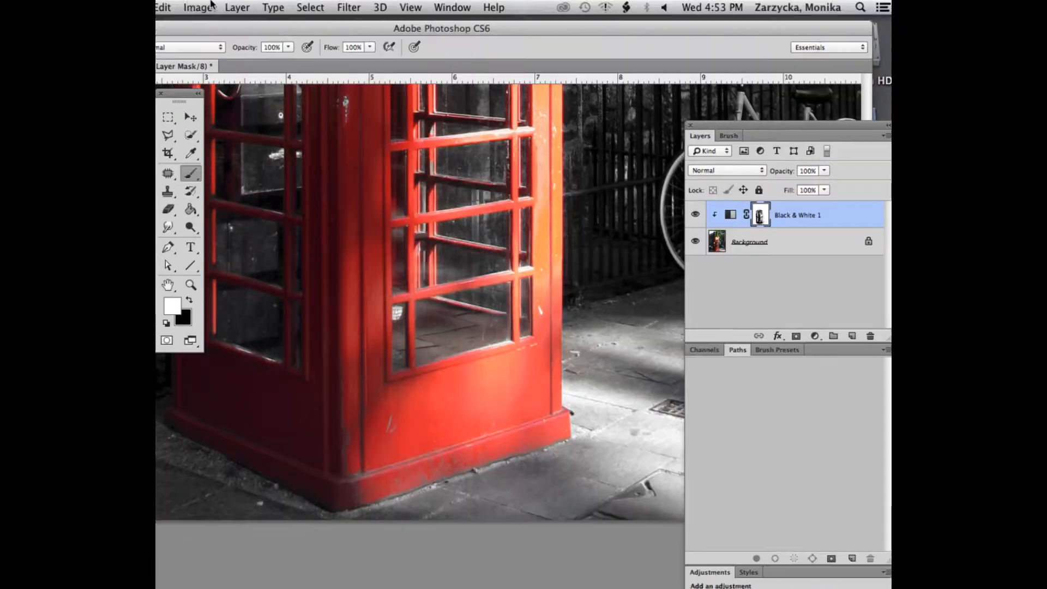
drag(173, 28, 318, 36)
click(206, 51)
click(200, 51)
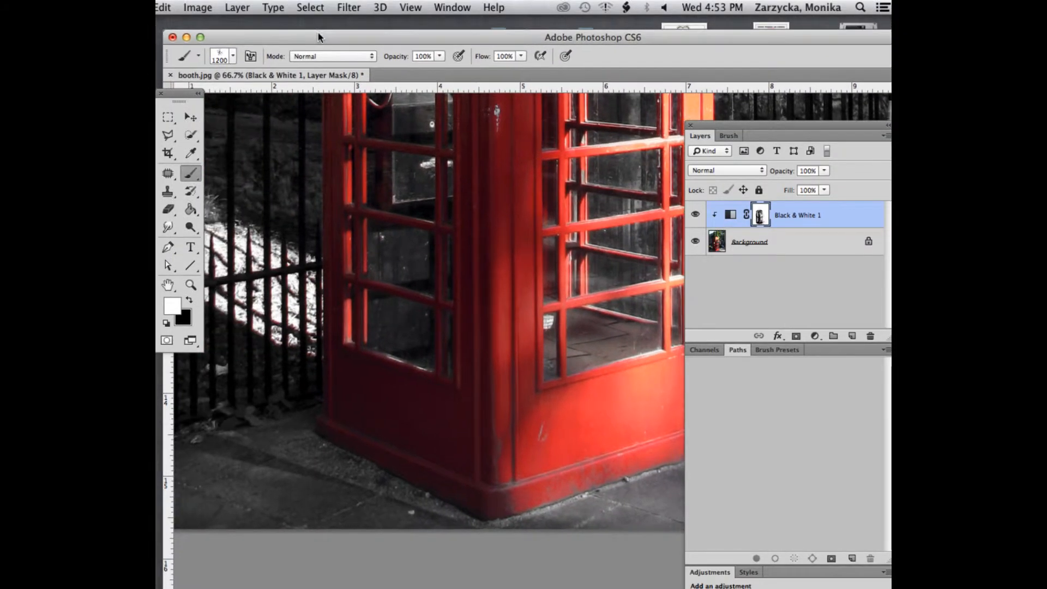
Step: Choose the soft round brush with 0% hardness and reduce its size to 54 px
click(229, 57)
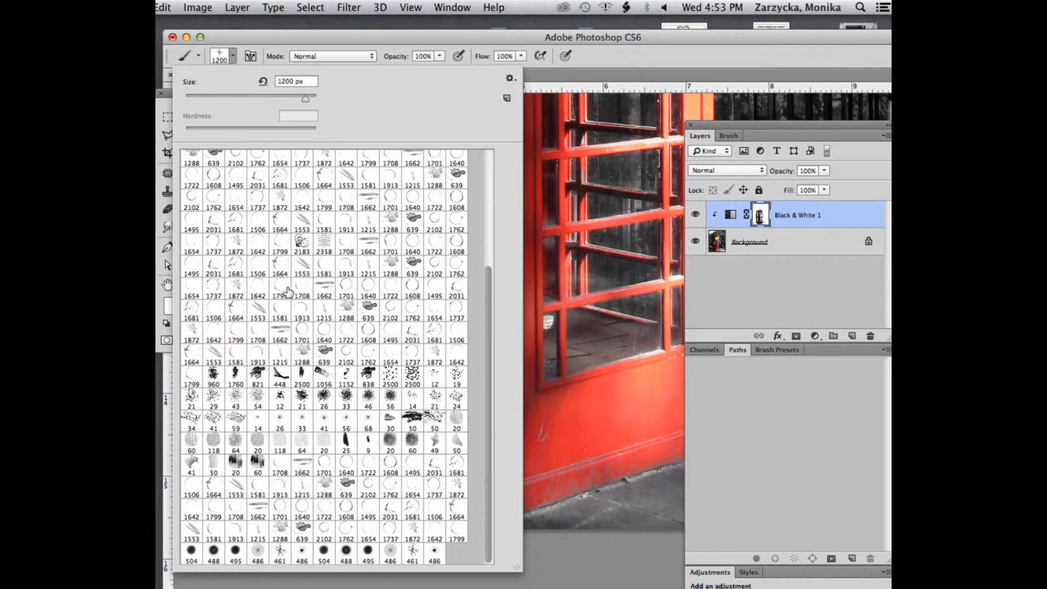
scroll(312, 328, up, 10)
scroll(300, 319, down, 10)
click(191, 554)
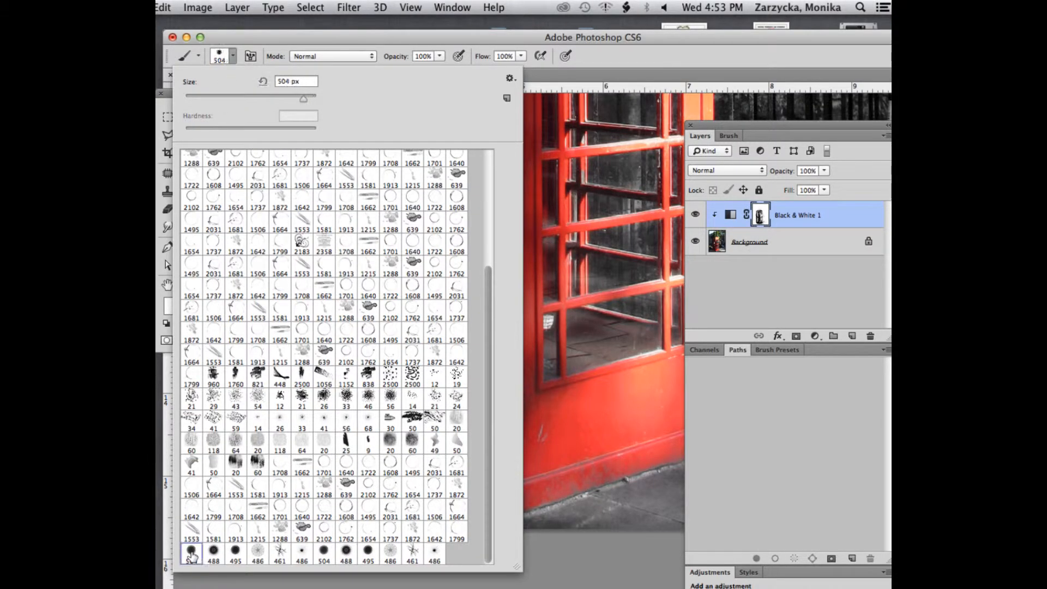
drag(303, 99, 290, 99)
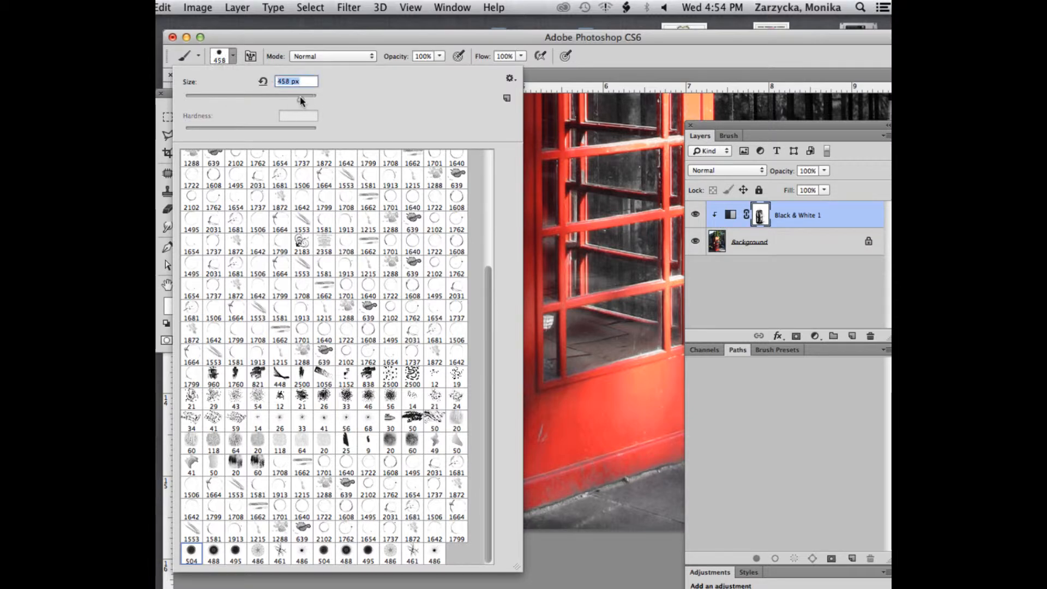
scroll(295, 431, up, 5)
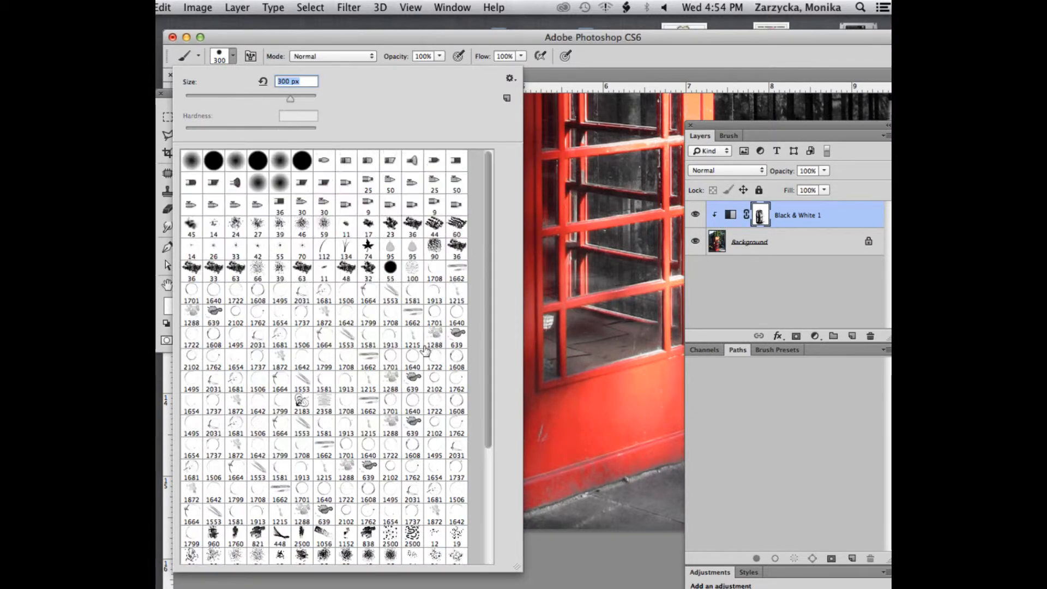
click(193, 162)
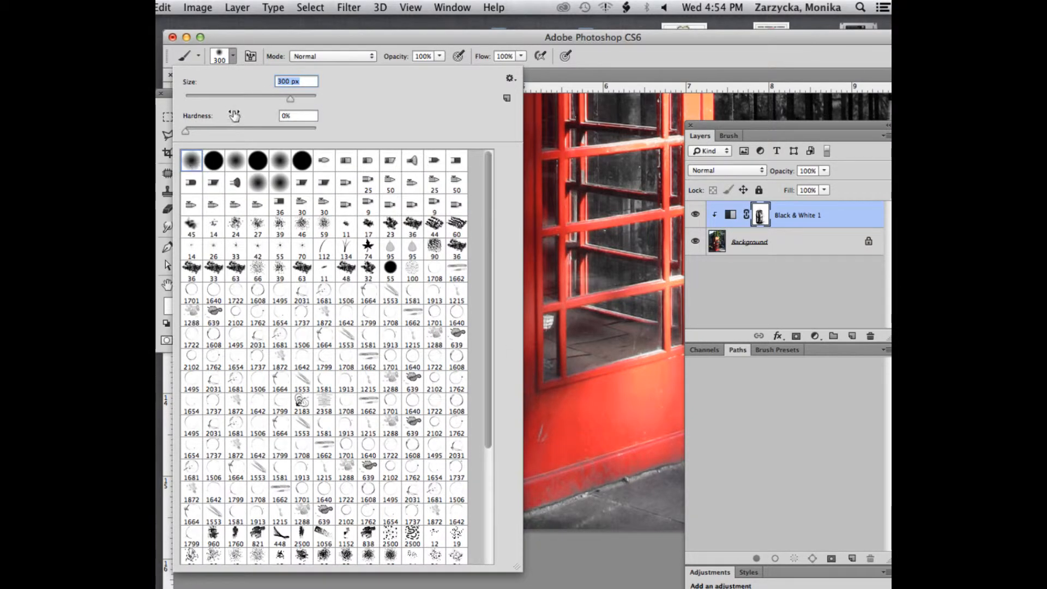
drag(289, 99, 218, 94)
Step: Undo the trial dab at the booth's base and make black the foreground color for mask painting
click(574, 461)
key(super+z)
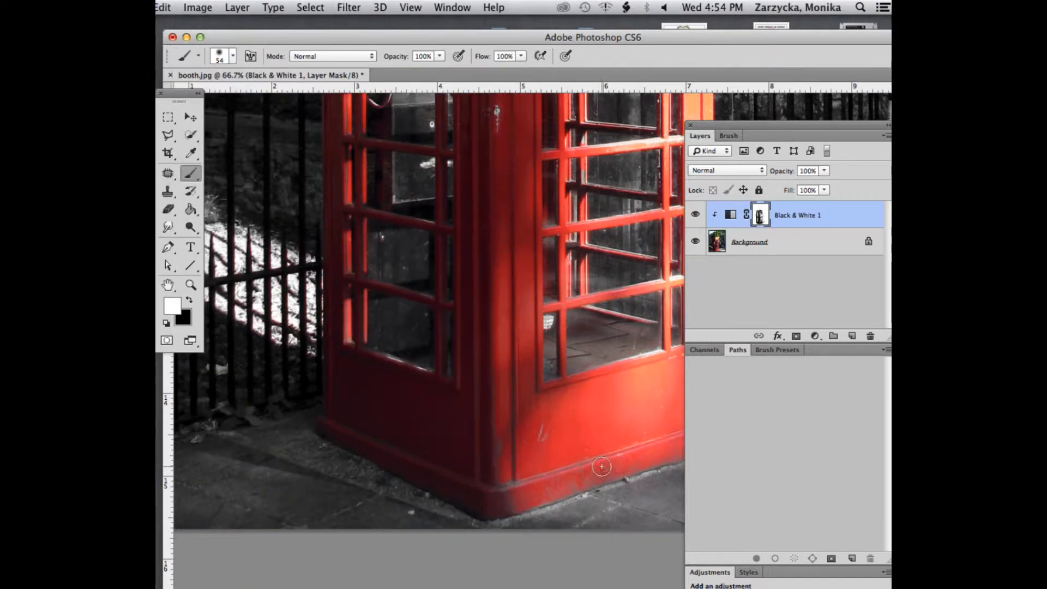
key(x)
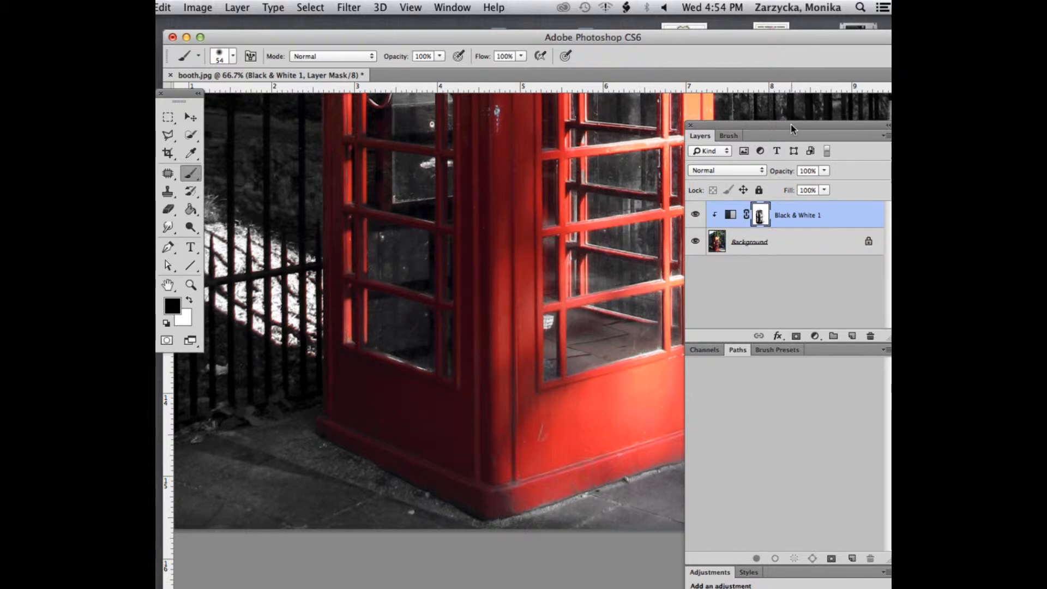
Step: Move the layer controls aside and inspect the booth from base to roof for gray patches left in the red
drag(792, 129, 760, 128)
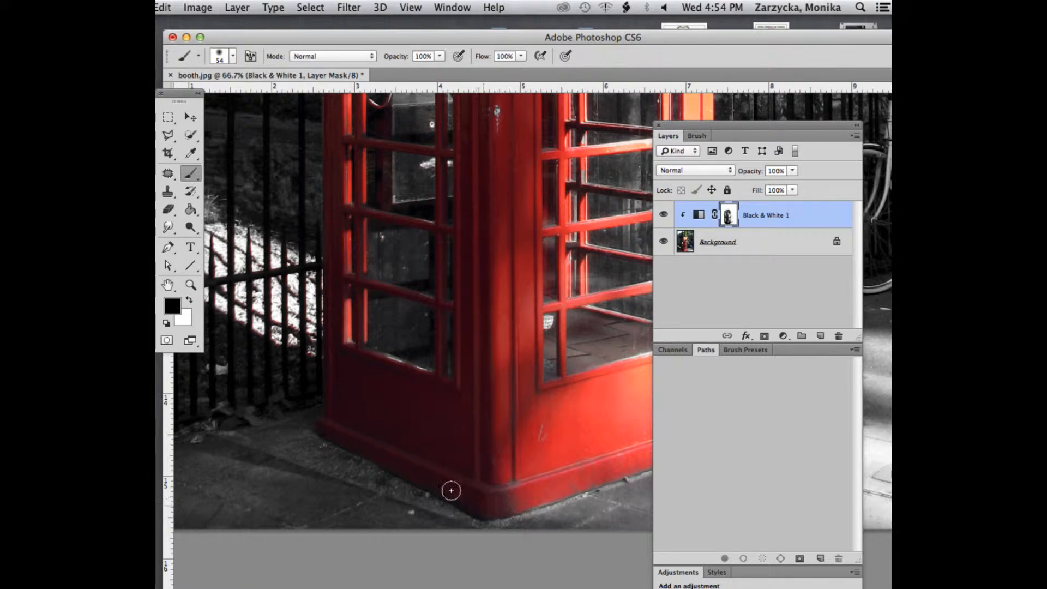
scroll(493, 433, up, 5)
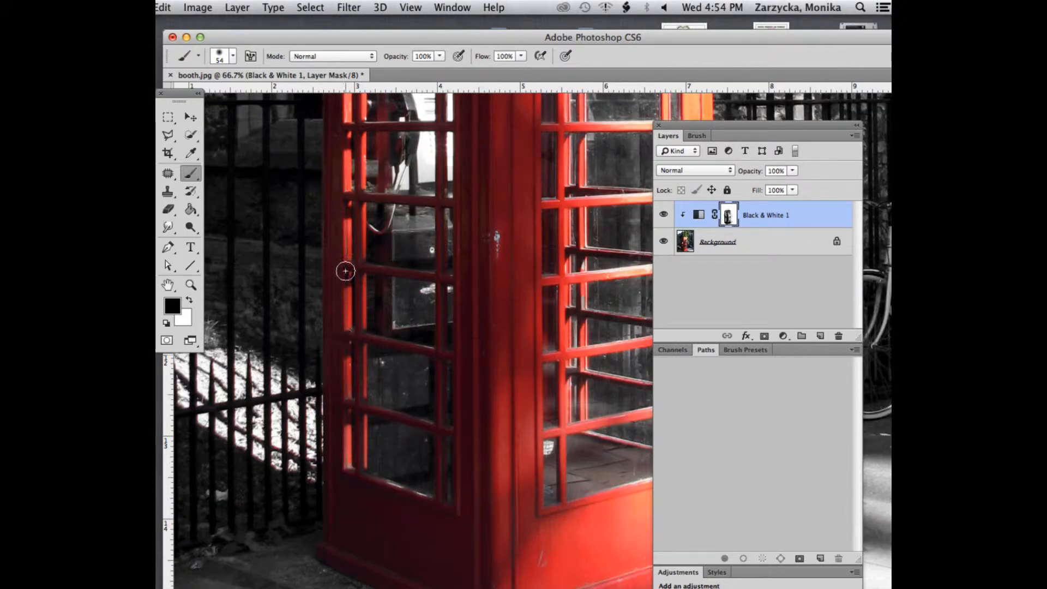
scroll(545, 229, up, 10)
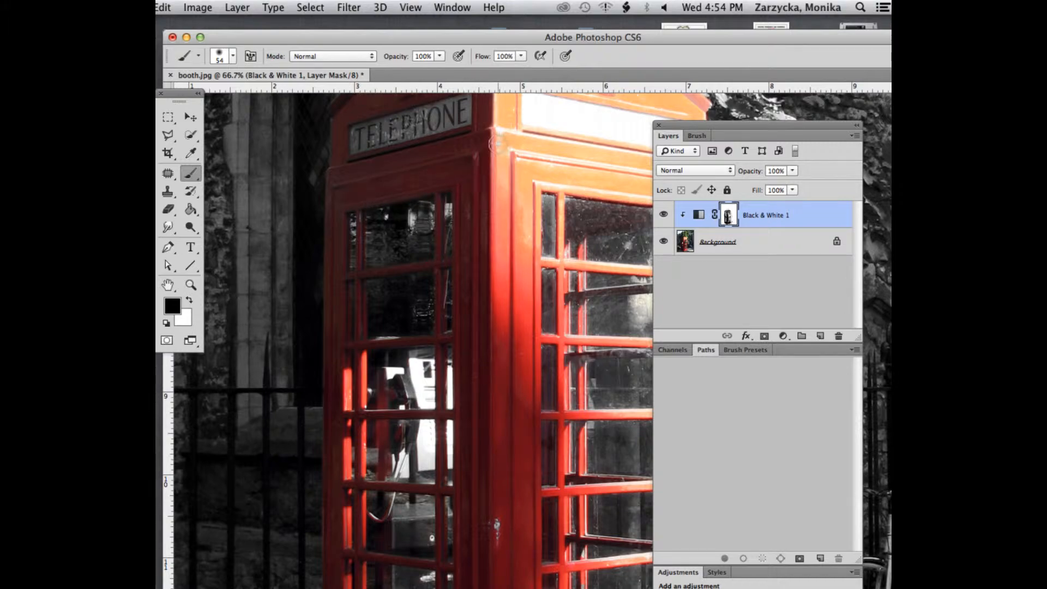
scroll(512, 213, up, 5)
scroll(512, 213, down, 11)
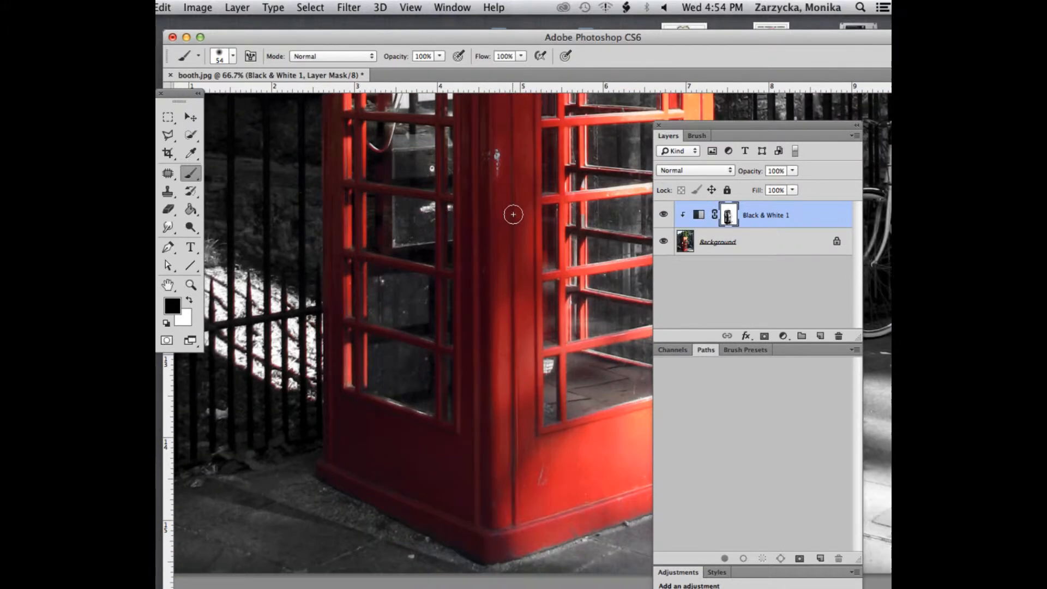
scroll(513, 213, up, 17)
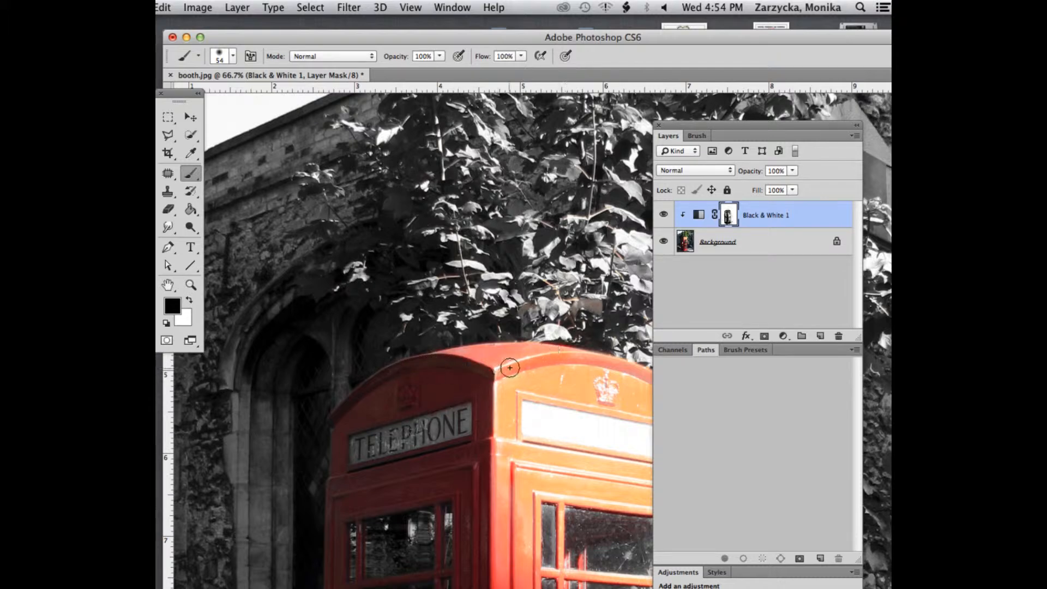
Step: Paint black on the Black & White layer's mask over the booth's right frame and lowest window to restore their color
drag(599, 35, 484, 22)
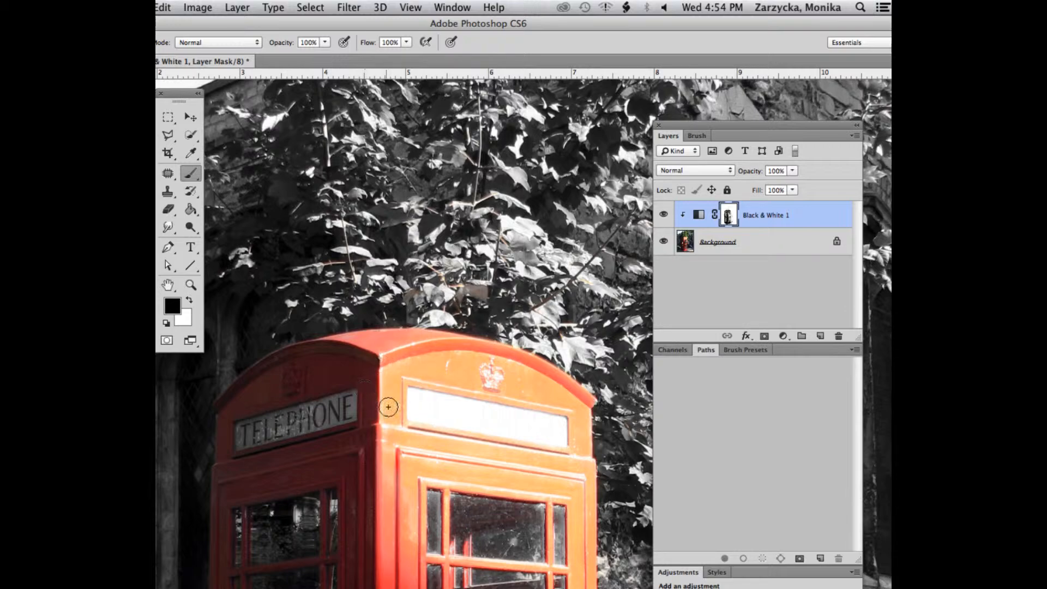
scroll(397, 459, down, 5)
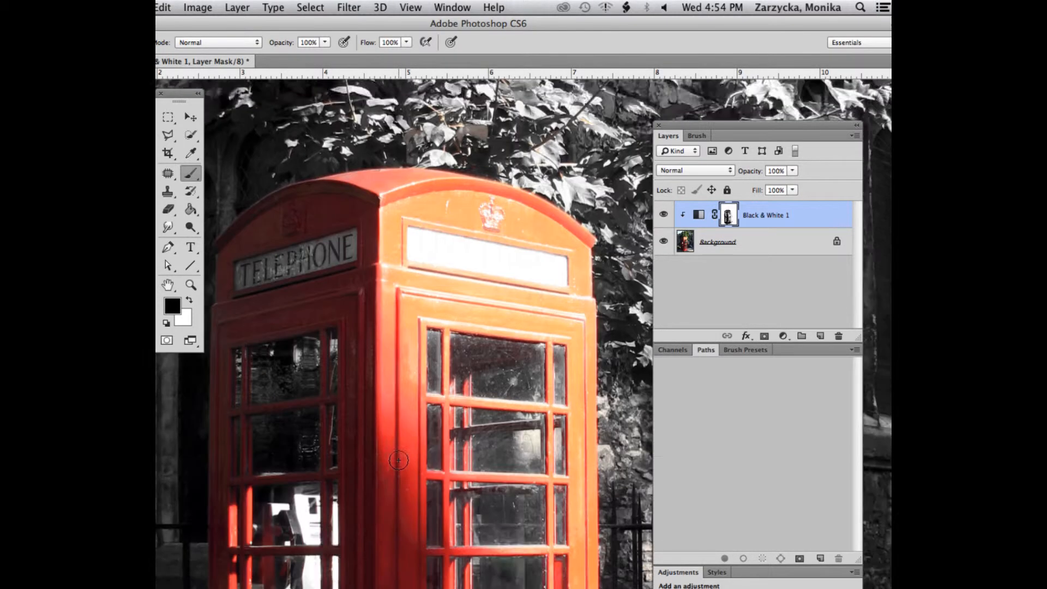
scroll(398, 459, down, 3)
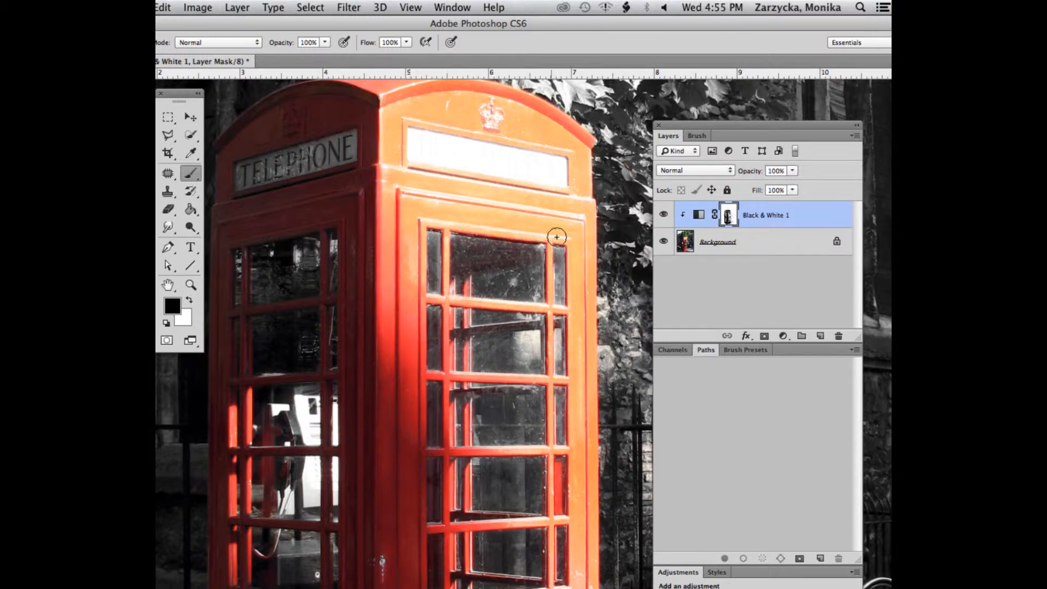
scroll(591, 257, down, 5)
scroll(592, 268, down, 6)
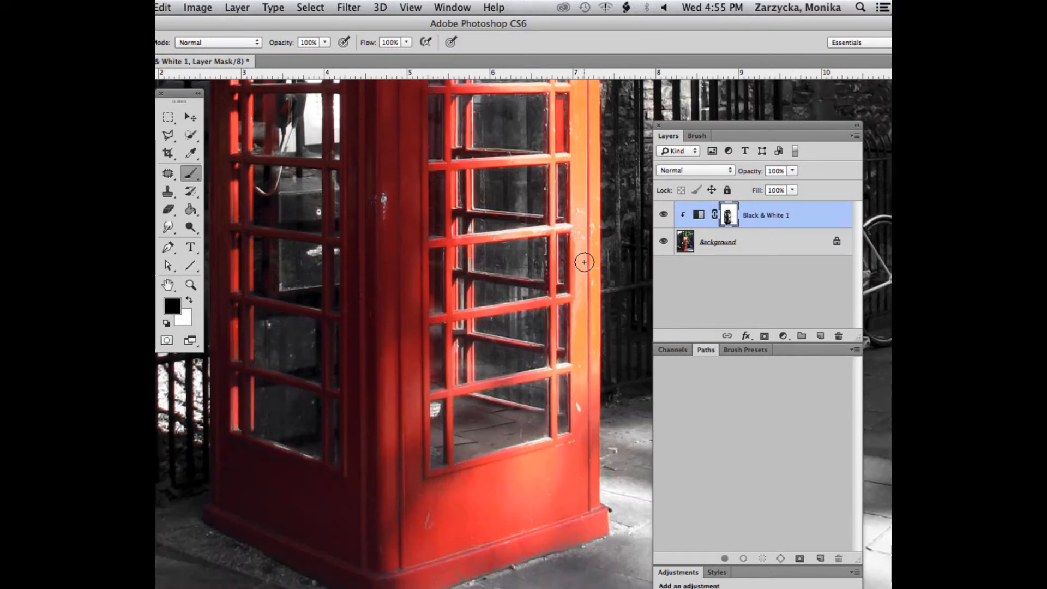
mouse_move(432, 444)
mouse_down()
mouse_move(509, 443)
mouse_move(438, 450)
mouse_move(438, 397)
mouse_move(485, 407)
mouse_move(419, 394)
mouse_move(435, 471)
mouse_move(433, 458)
mouse_move(556, 428)
mouse_move(505, 414)
mouse_move(562, 427)
mouse_move(569, 146)
mouse_move(586, 311)
mouse_move(579, 216)
mouse_move(580, 457)
mouse_up()
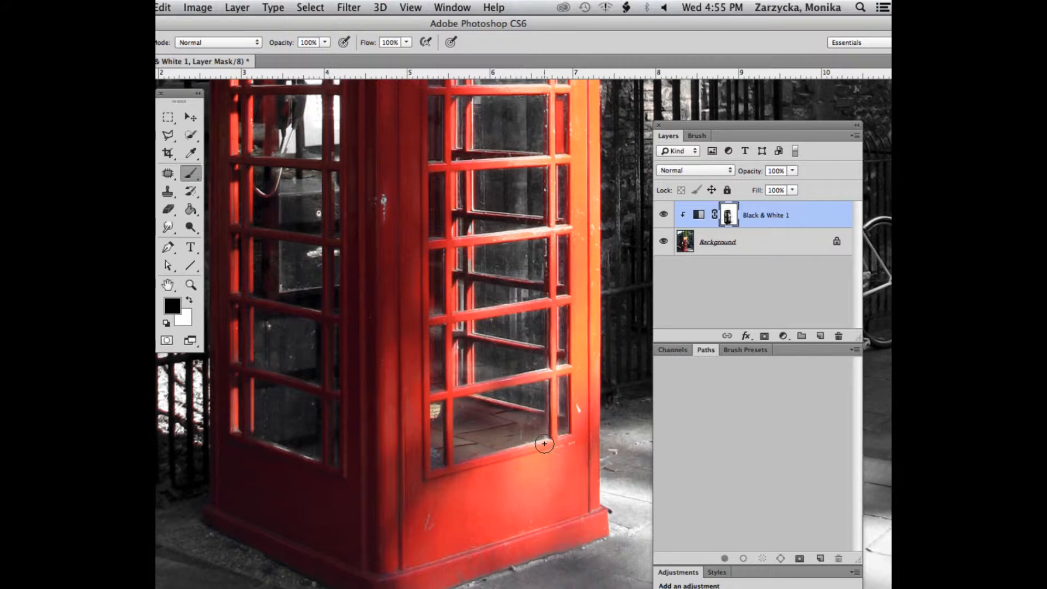
Step: Continue painting black on the mask along the crossbars and frame of the booth's right-hand windows
scroll(567, 425, up, 5)
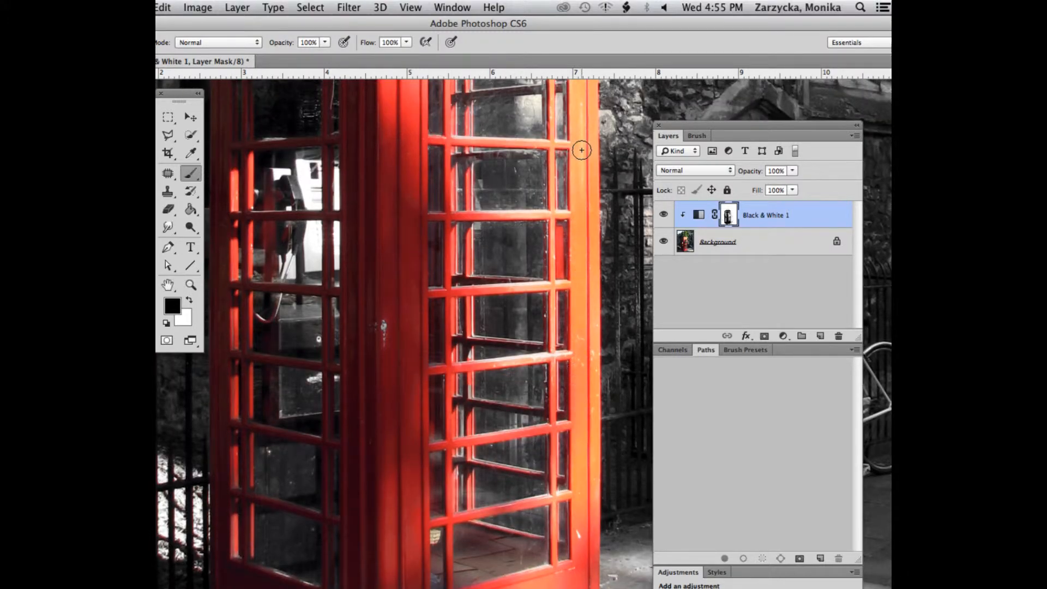
scroll(580, 164, up, 5)
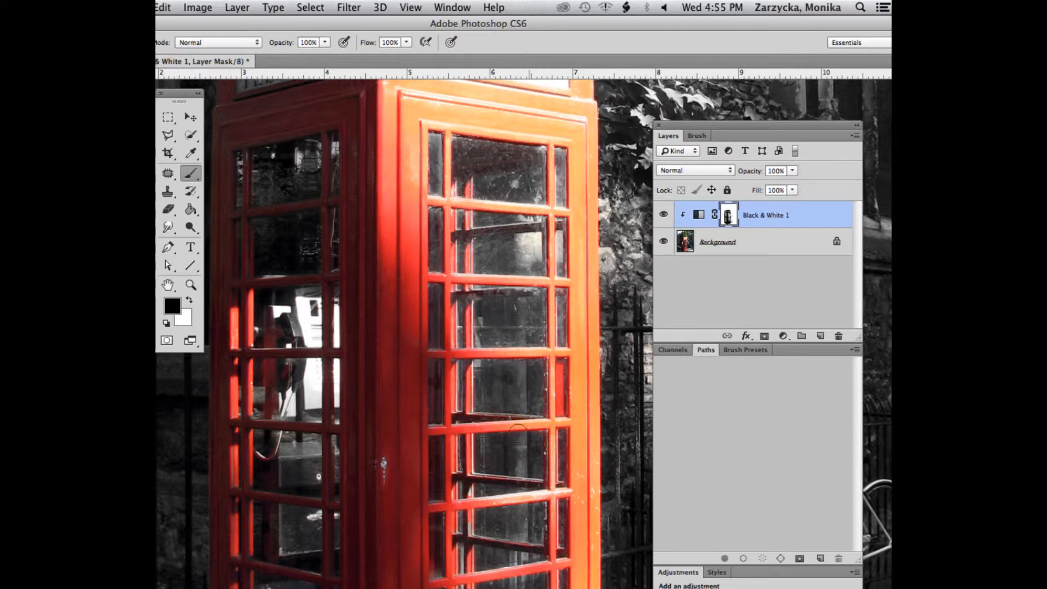
drag(572, 494, 475, 499)
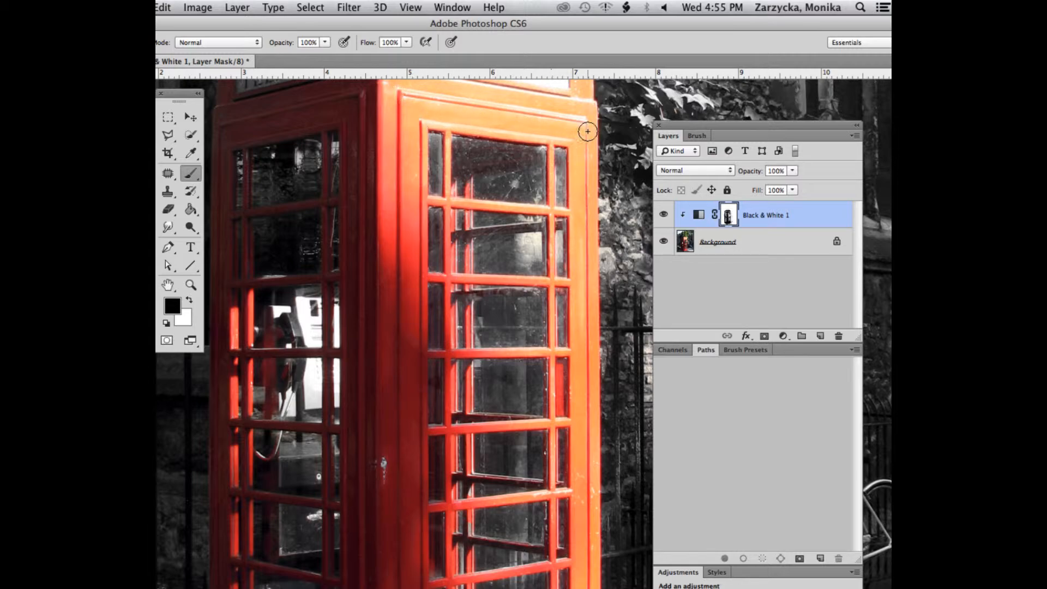
scroll(555, 202, down, 1)
scroll(401, 248, down, 12)
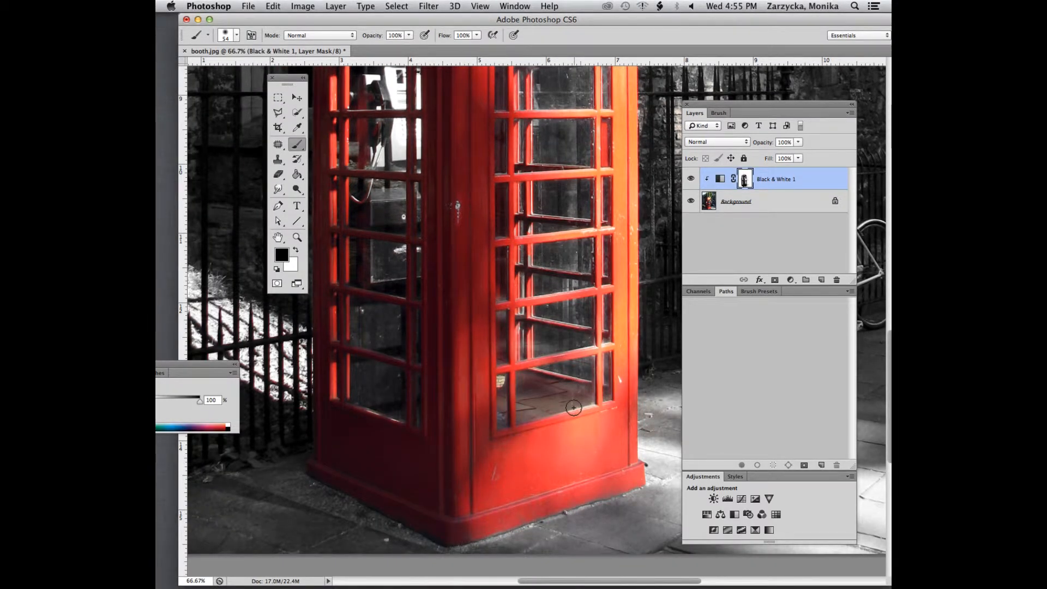
Step: Save the image with its layers in TIFF format, replacing LabAssign15b.jpg, with LZW image compression and RLE layer compression
click(256, 4)
click(259, 141)
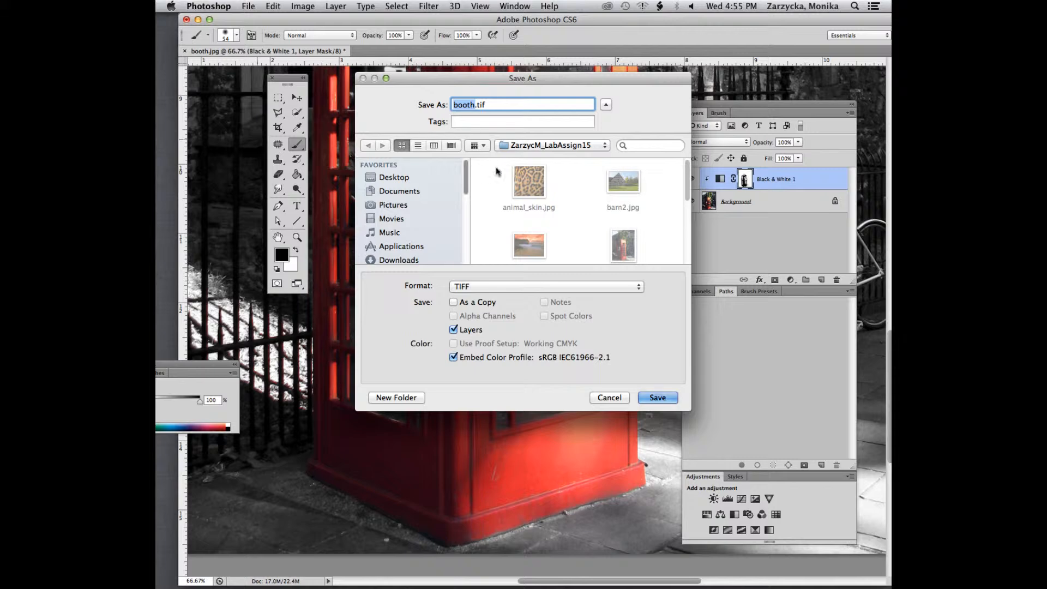
scroll(606, 239, down, 4)
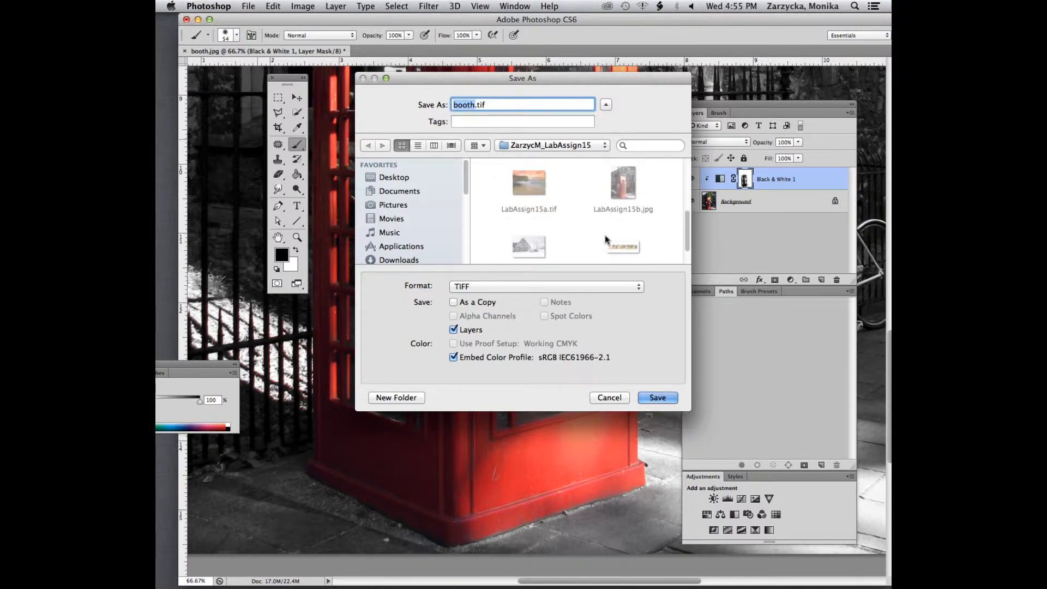
click(627, 193)
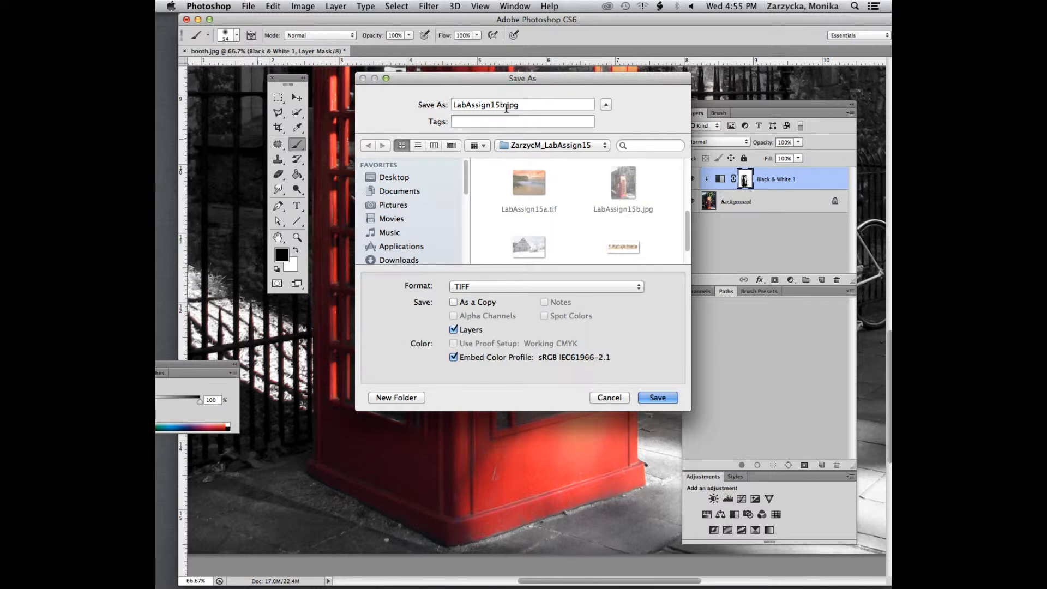
click(657, 398)
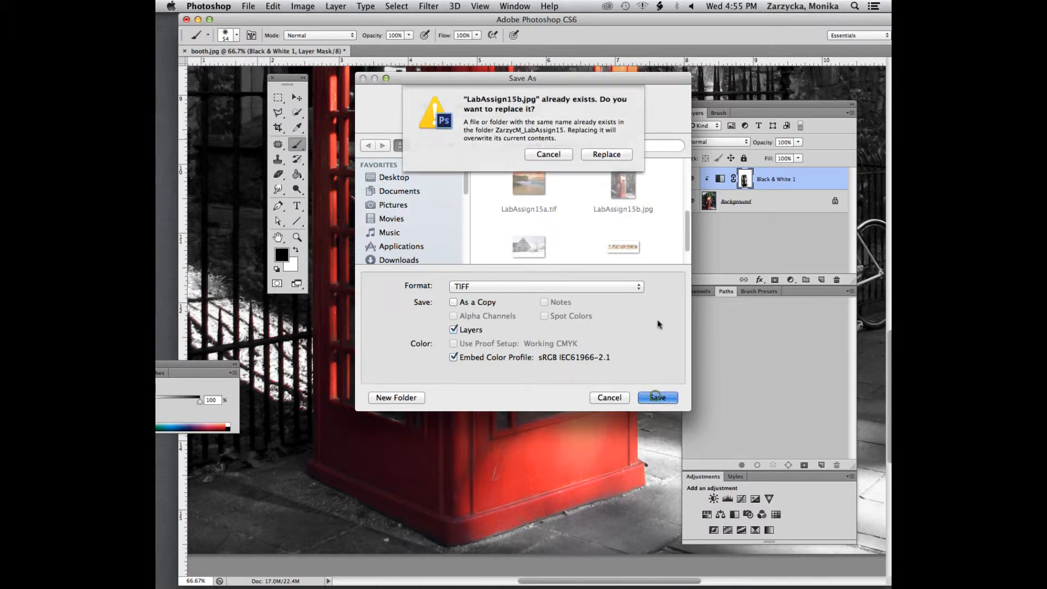
click(604, 154)
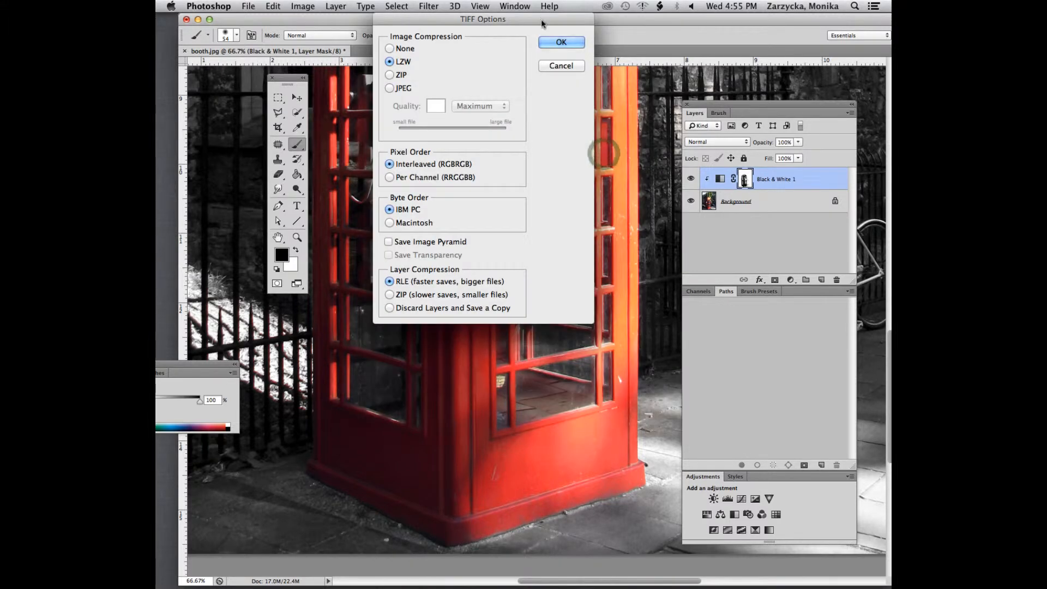
click(561, 42)
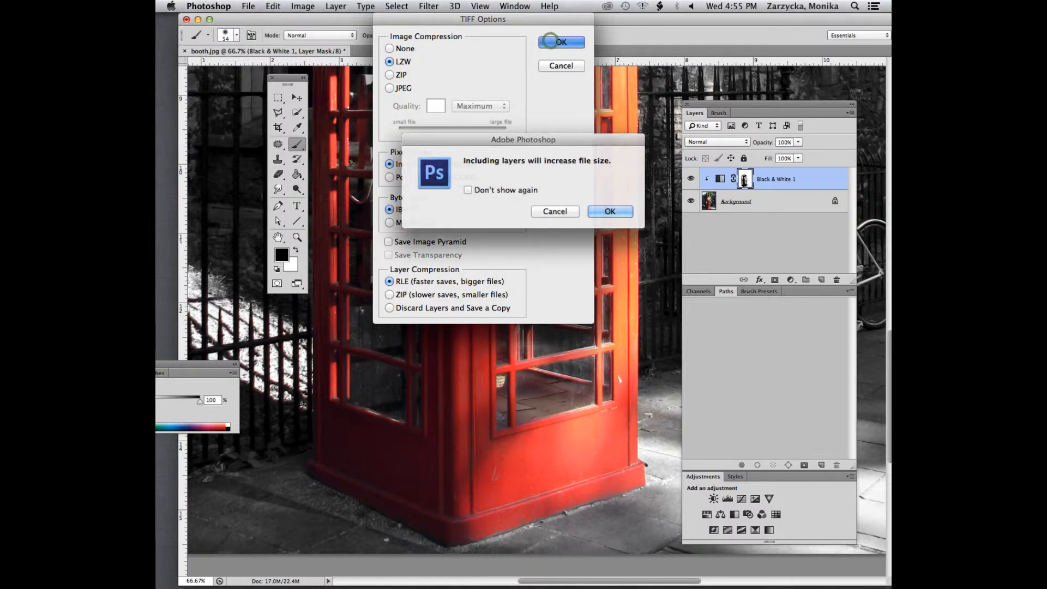
click(610, 212)
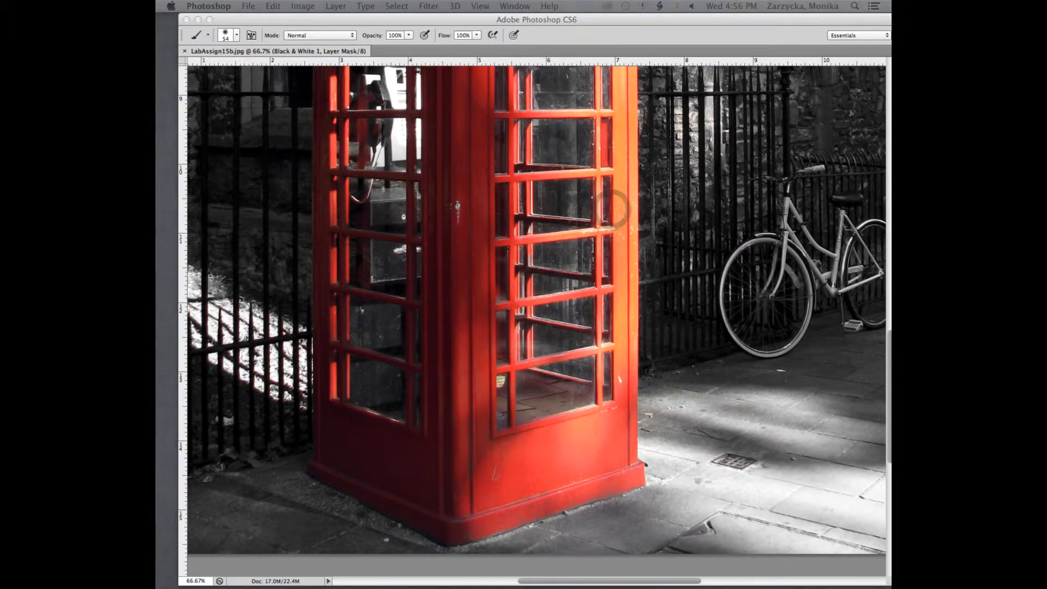
Step: Resample the image to a resolution of 72 pixels/inch, keeping its proportions constrained and using Bicubic Automatic
key(super+minus)
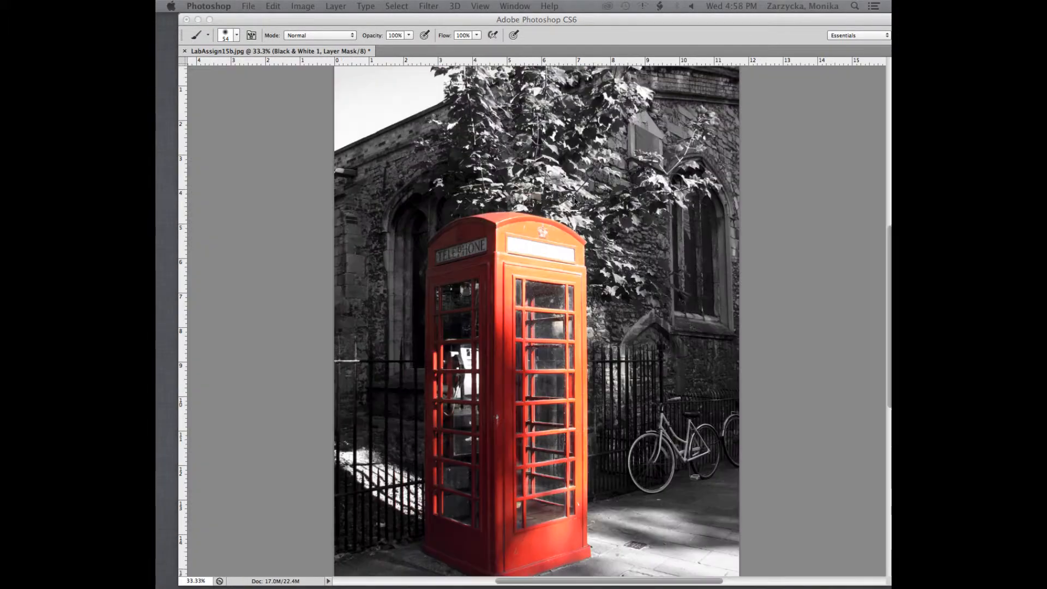
key(Tab)
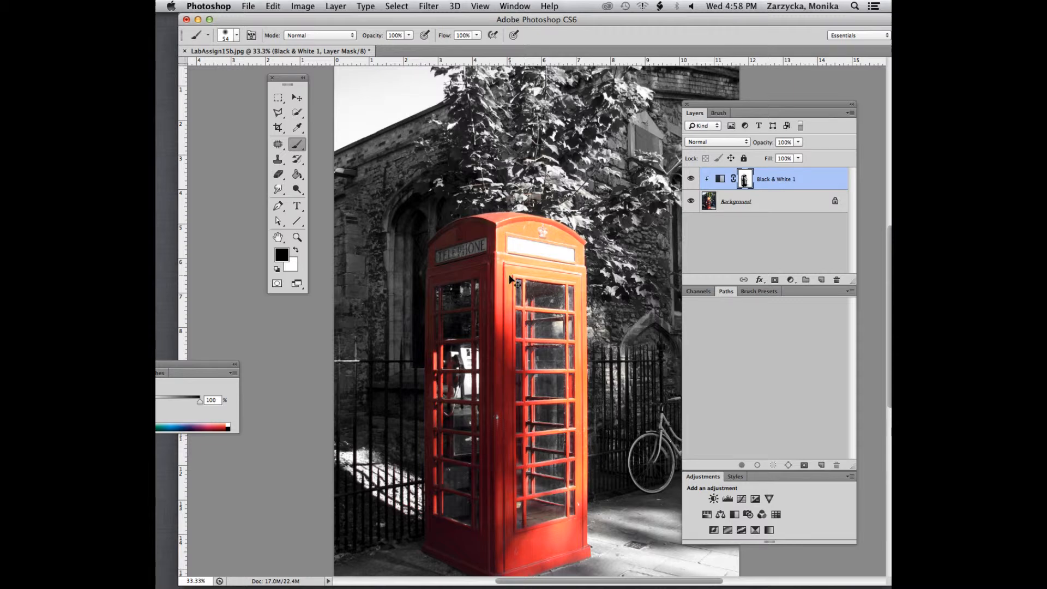
scroll(510, 278, down, 1)
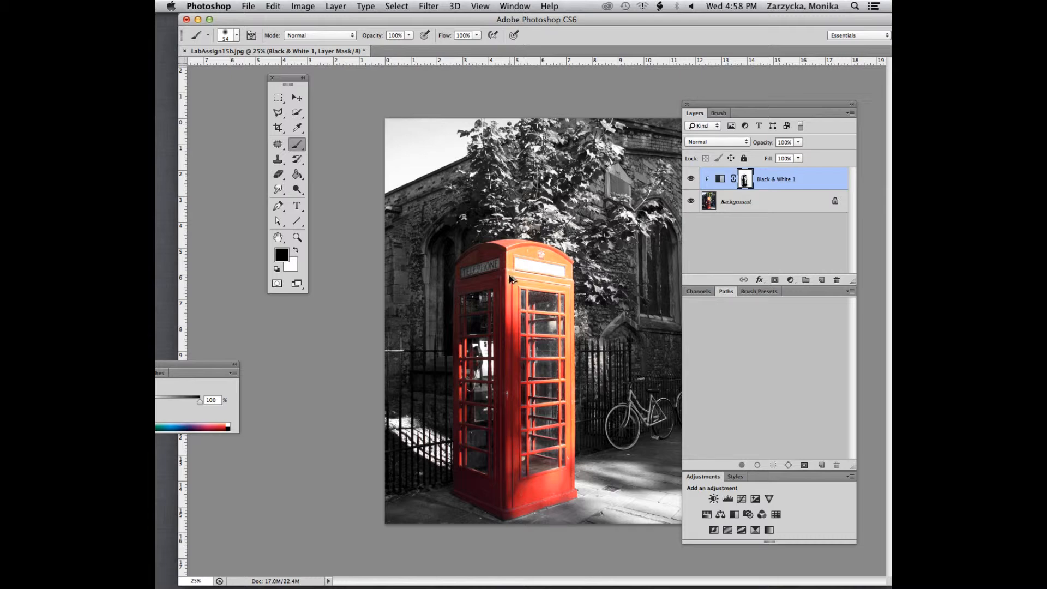
key(super+alt+i)
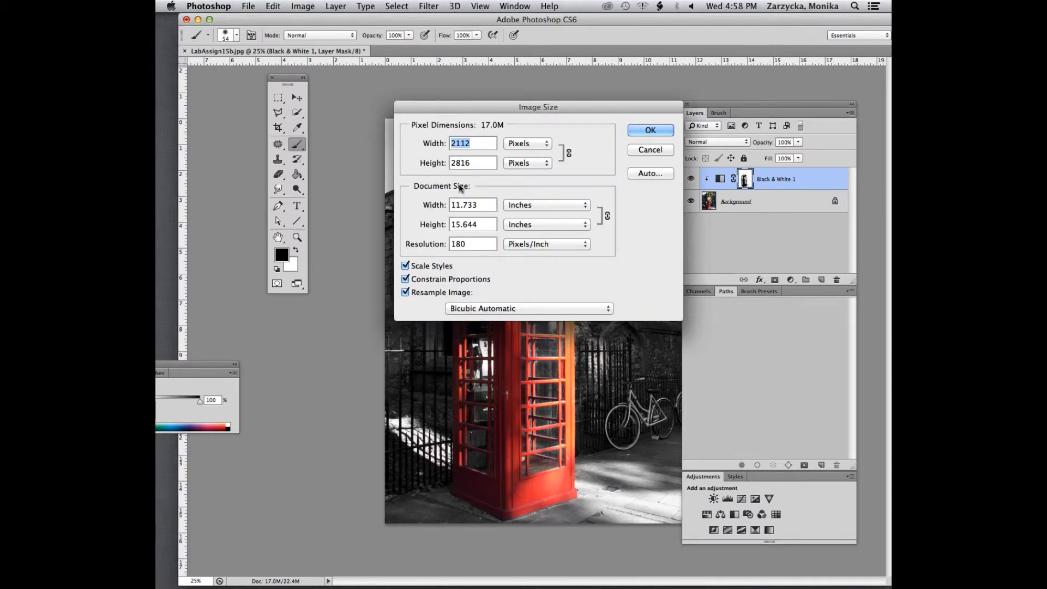
click(469, 244)
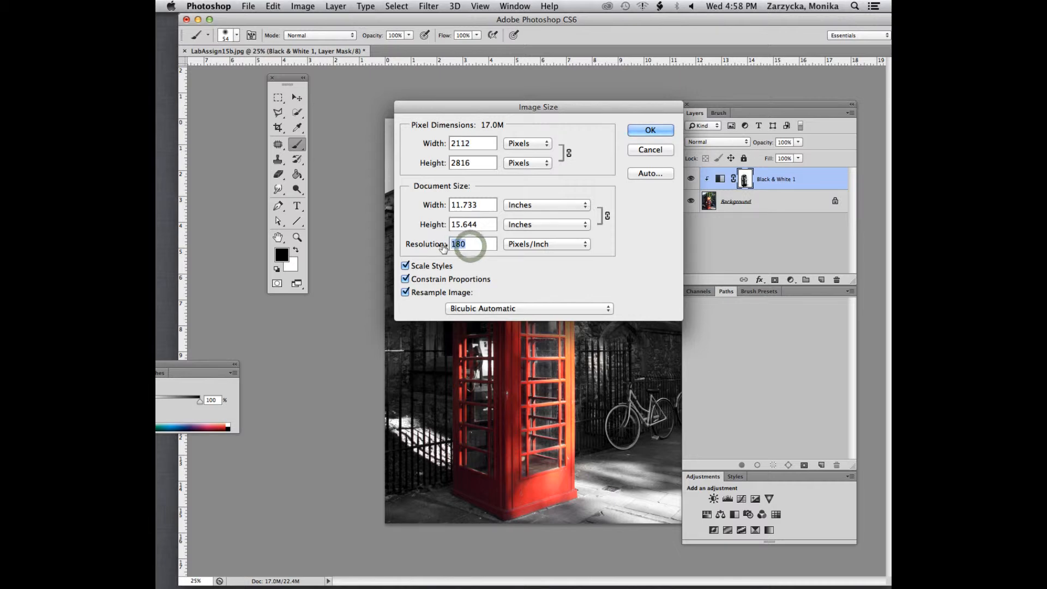
text(72)
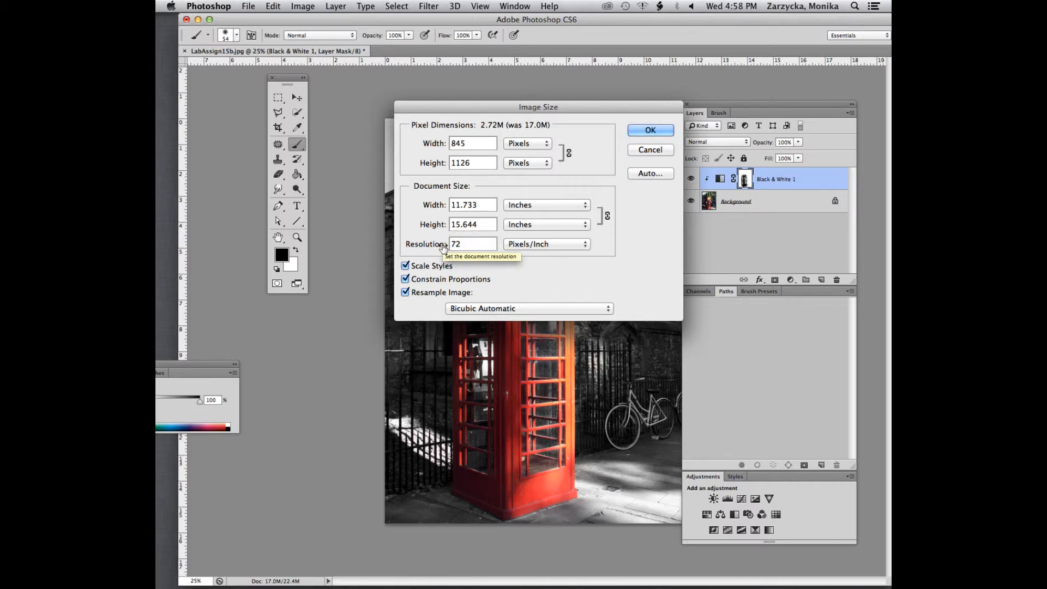
click(641, 131)
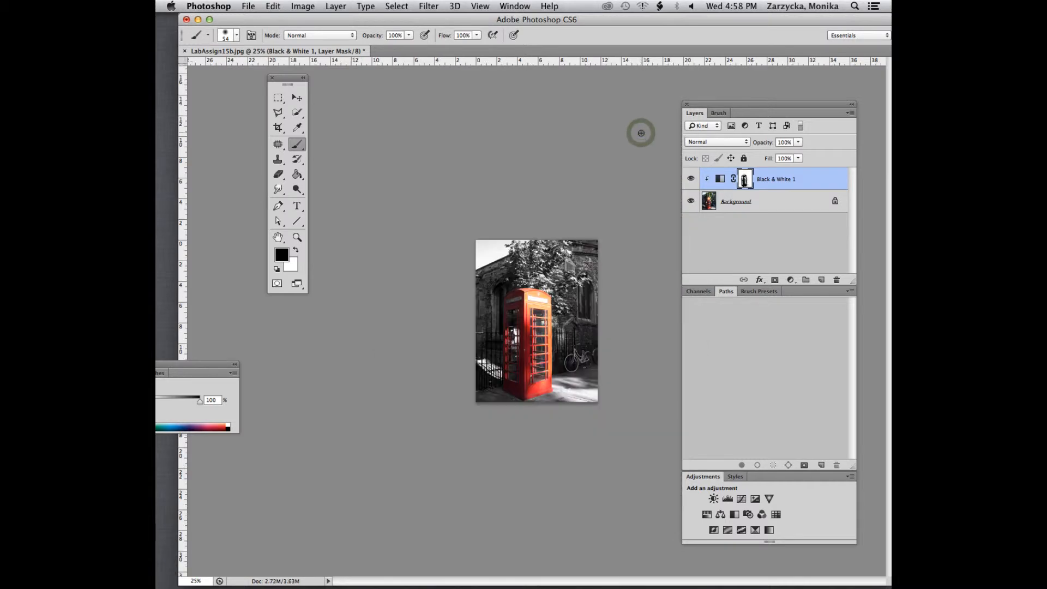
Step: Flatten the Black & White adjustment layer into the Background so the image has a single layer
key(super+equal)
key(super+equal)
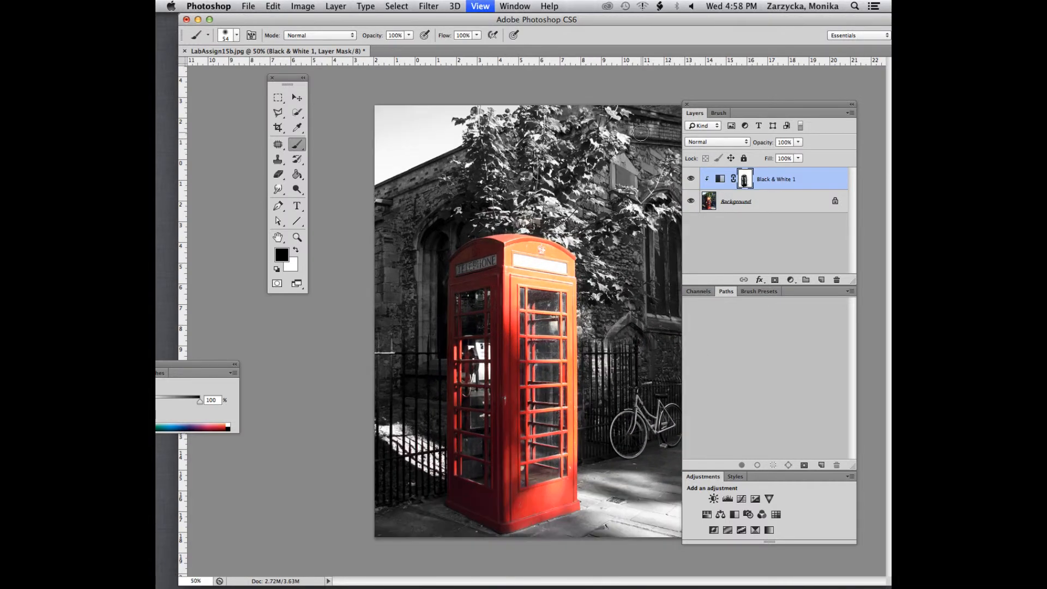
key(super+equal)
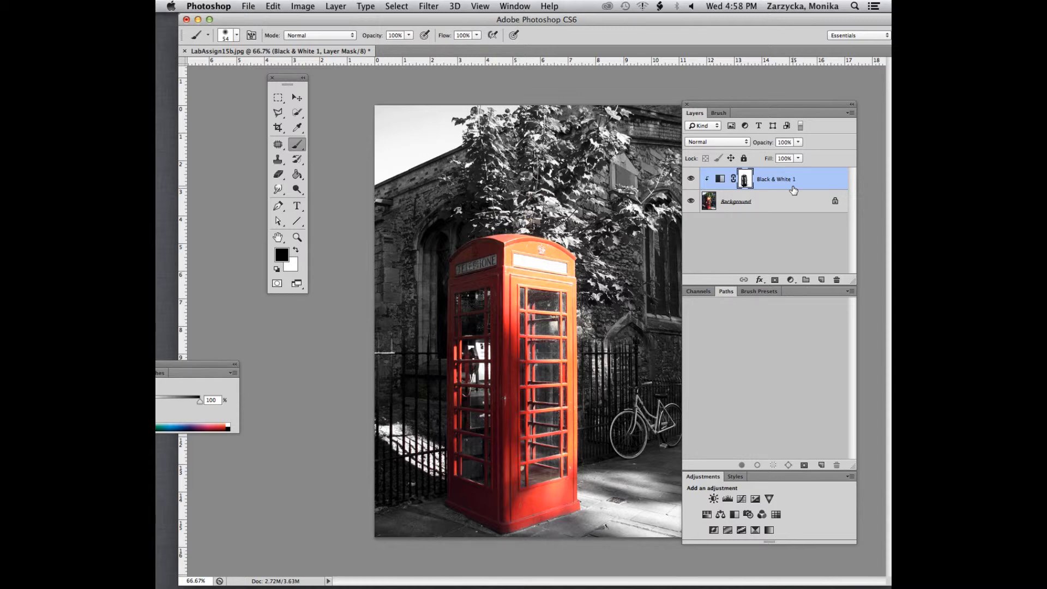
key(Delete)
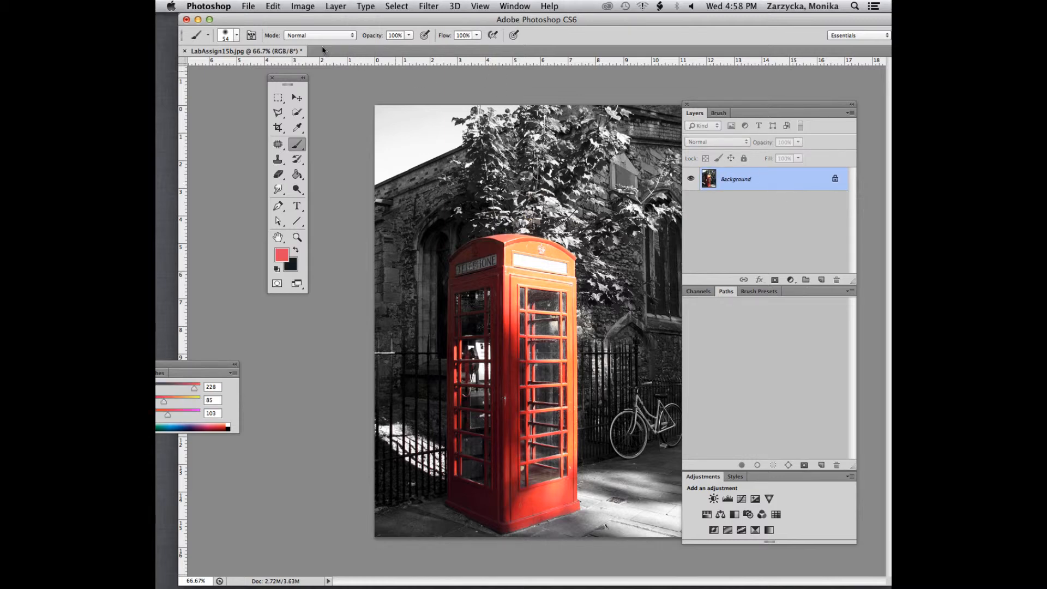
Step: Save the flattened image as a JPEG, replacing LabAssign15b.jpg, with Maximum quality 12 and the Progressive format with 3 scans
click(248, 7)
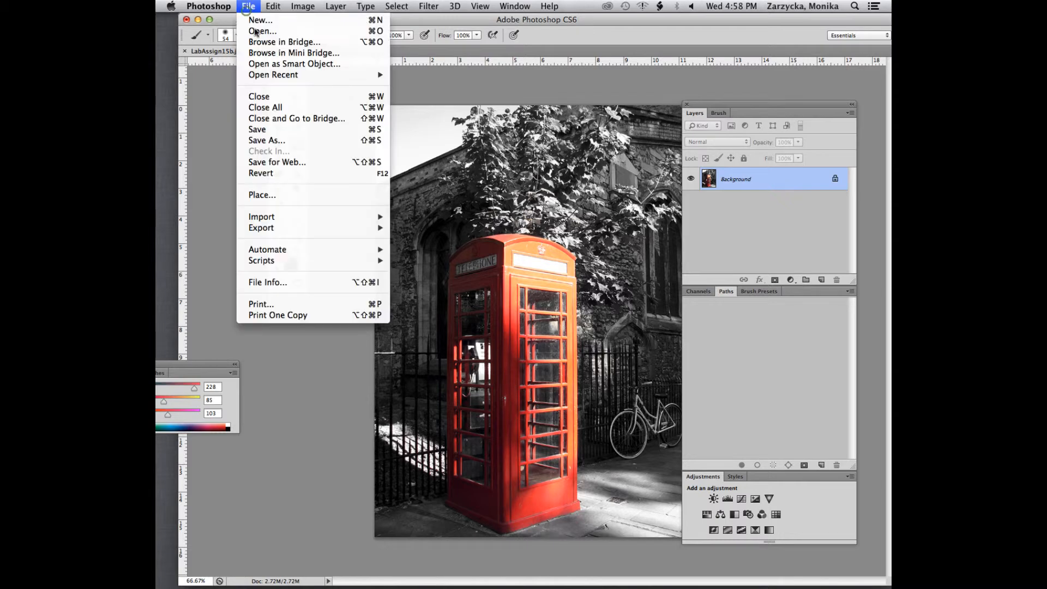
click(279, 140)
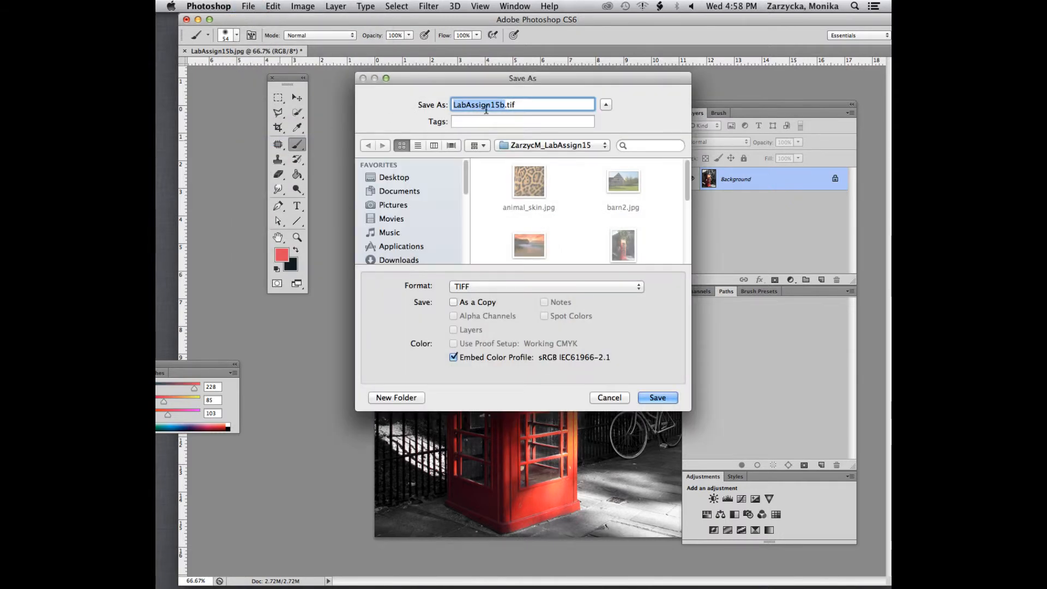
scroll(559, 179, down, 5)
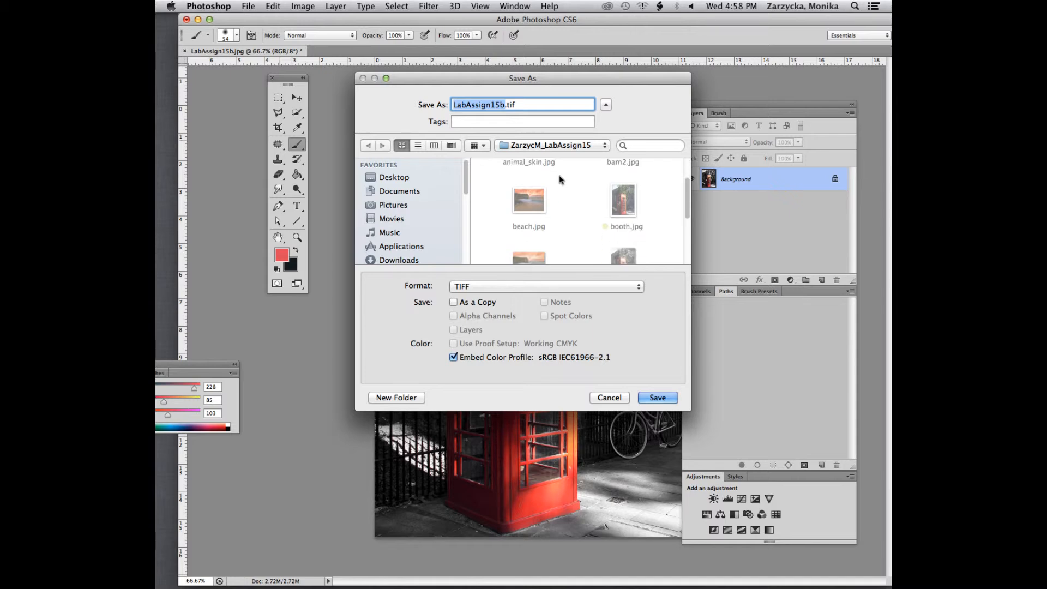
scroll(559, 178, down, 1)
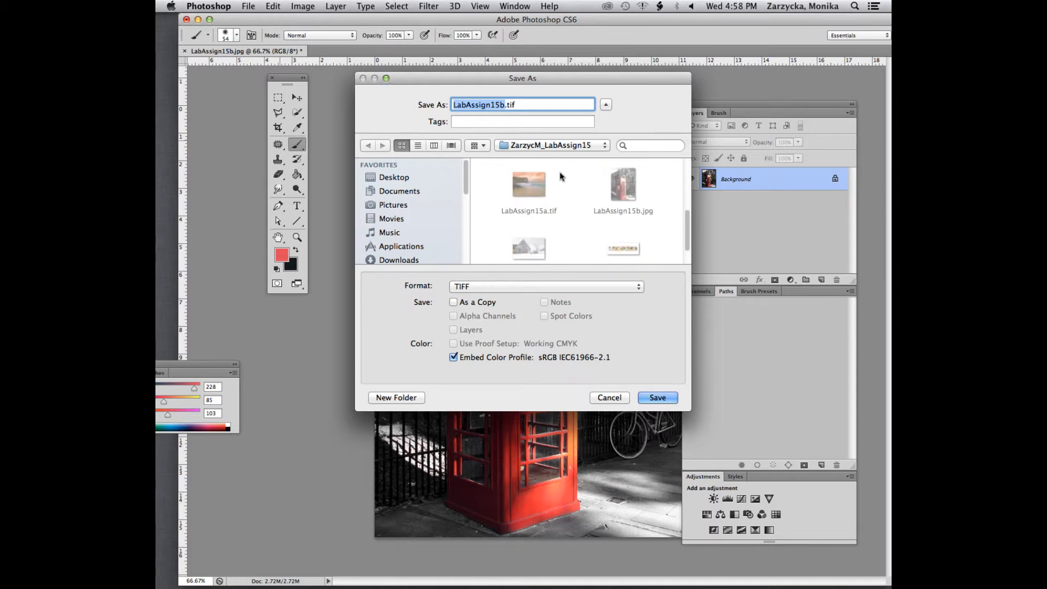
scroll(561, 176, down, 2)
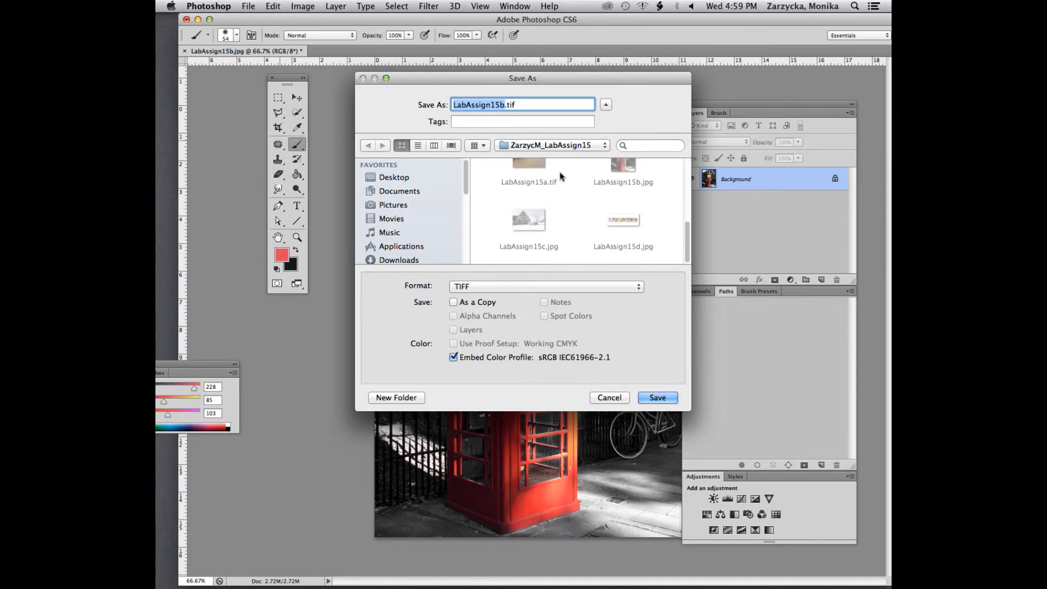
scroll(560, 176, up, 4)
scroll(560, 176, down, 4)
scroll(560, 176, up, 4)
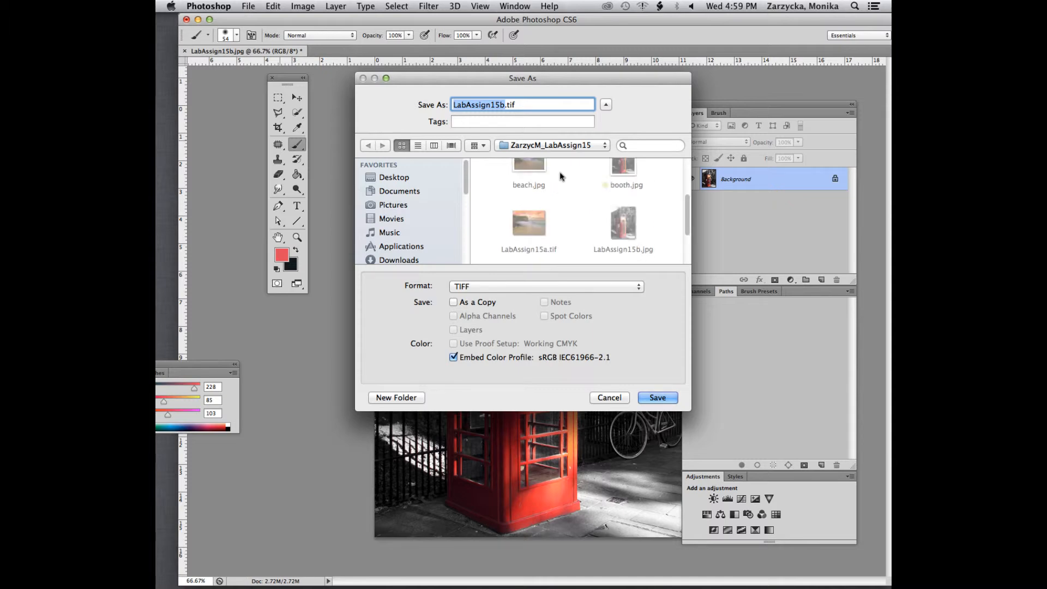
scroll(560, 176, up, 3)
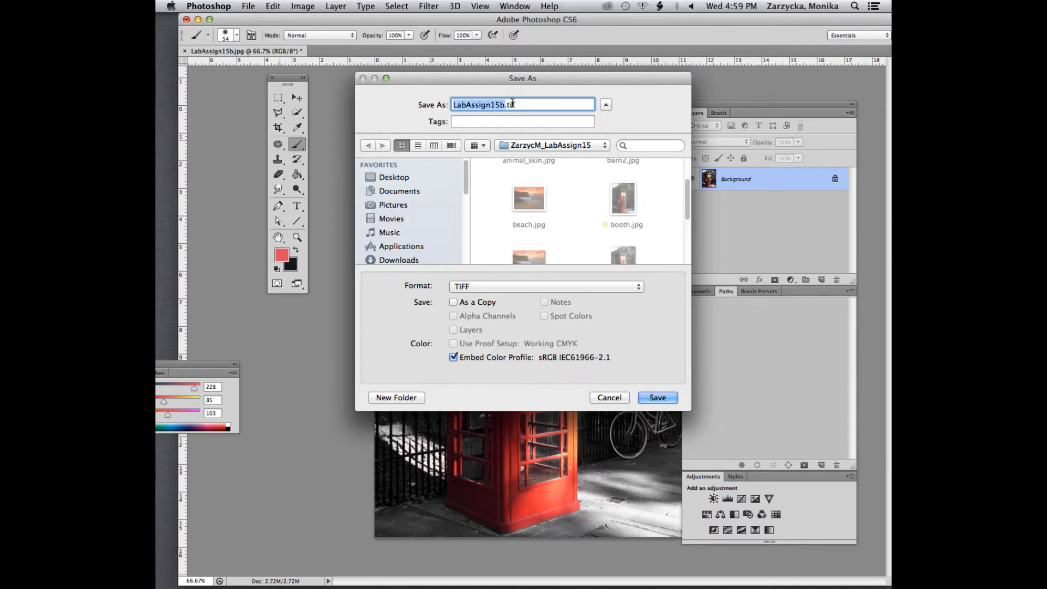
click(497, 286)
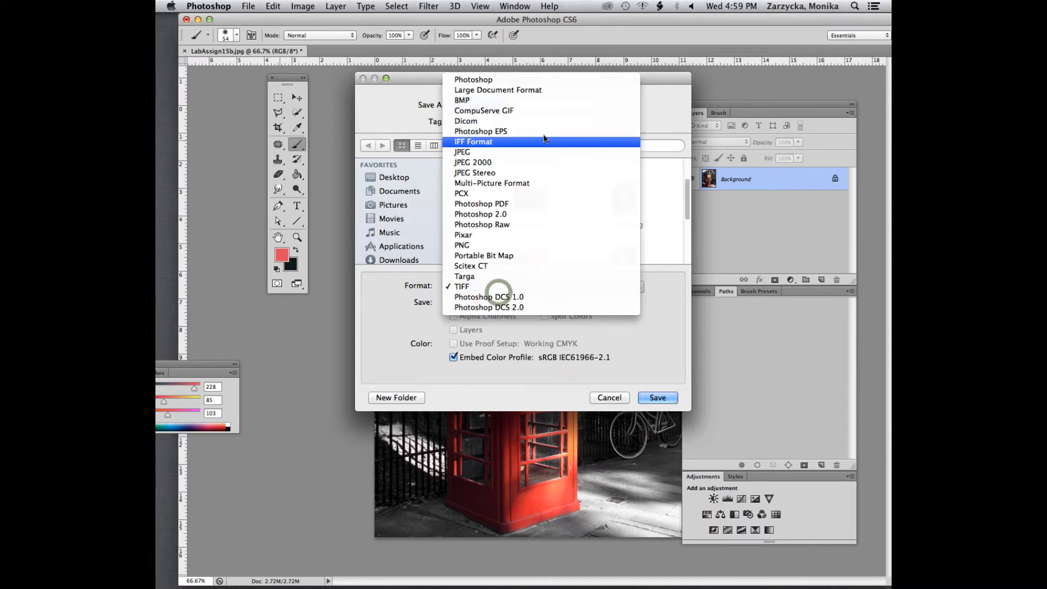
click(472, 152)
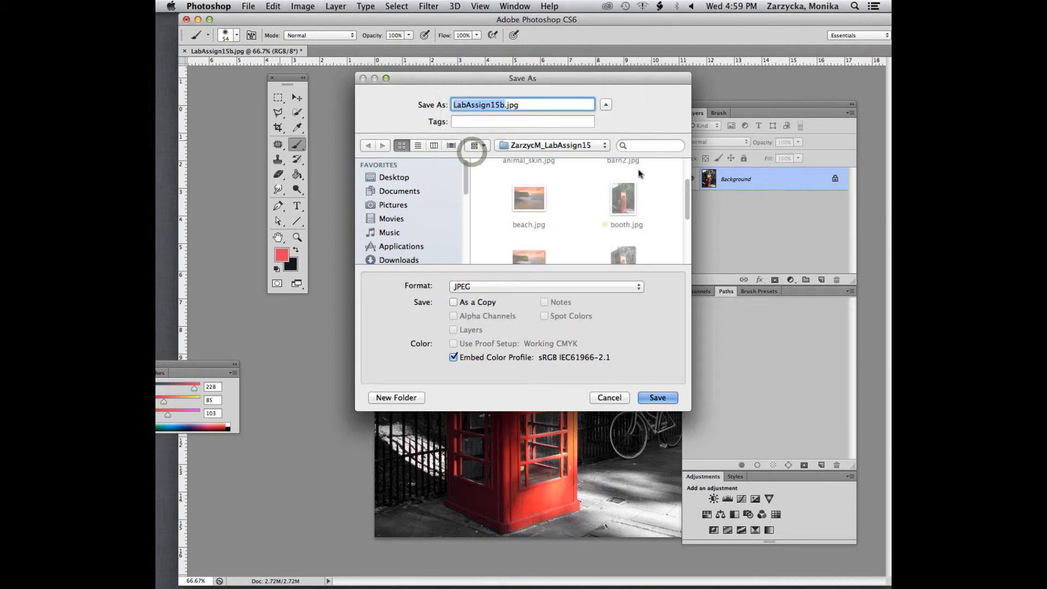
click(656, 397)
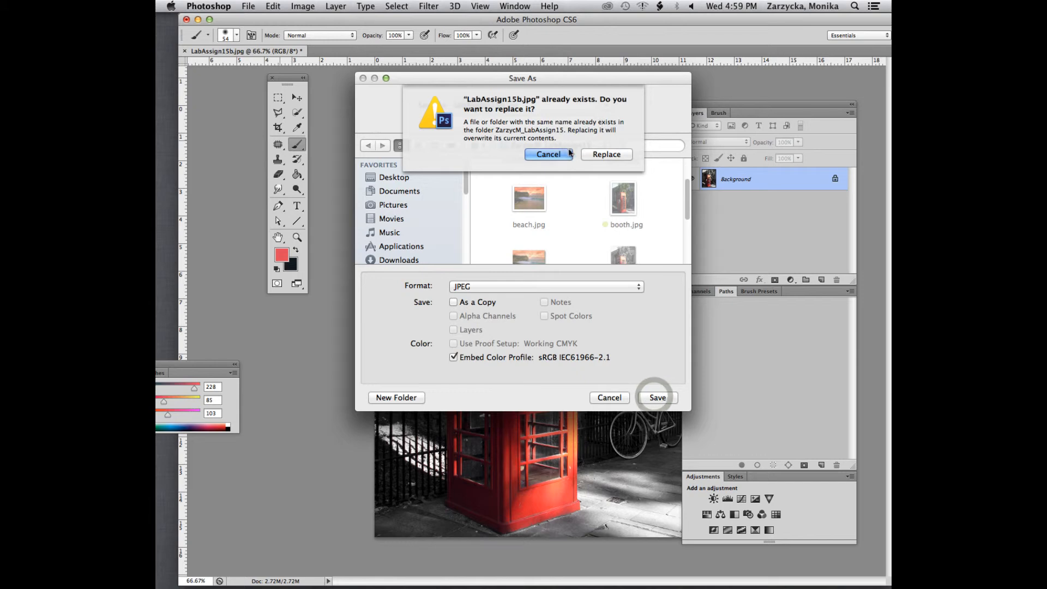
click(607, 154)
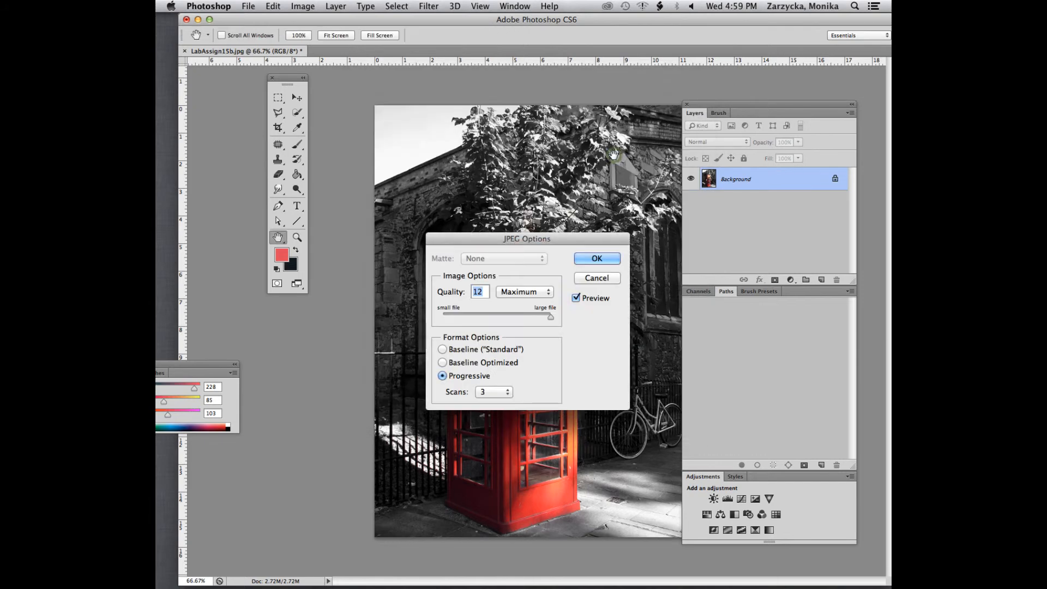
click(596, 259)
key(b)
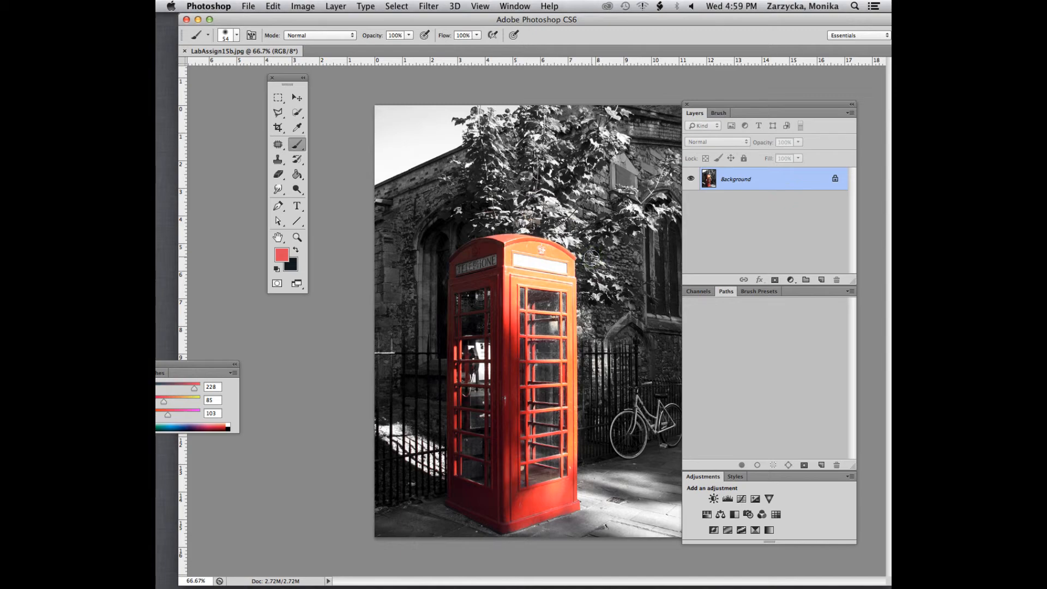
Step: Move the image window down to uncover the desktop and point out the LabAssign15 folder
drag(616, 23, 570, 212)
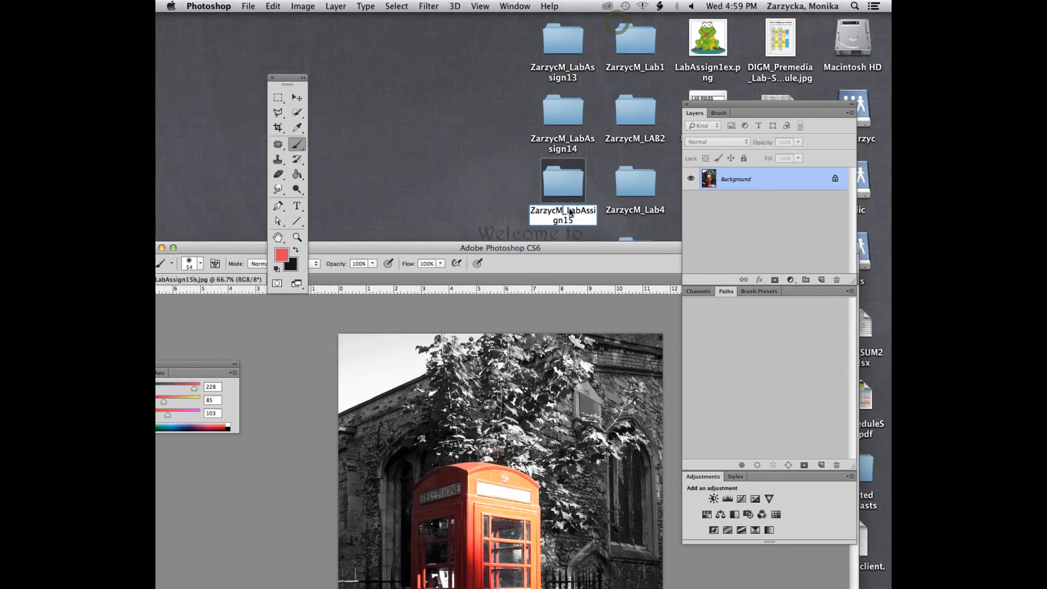
click(559, 180)
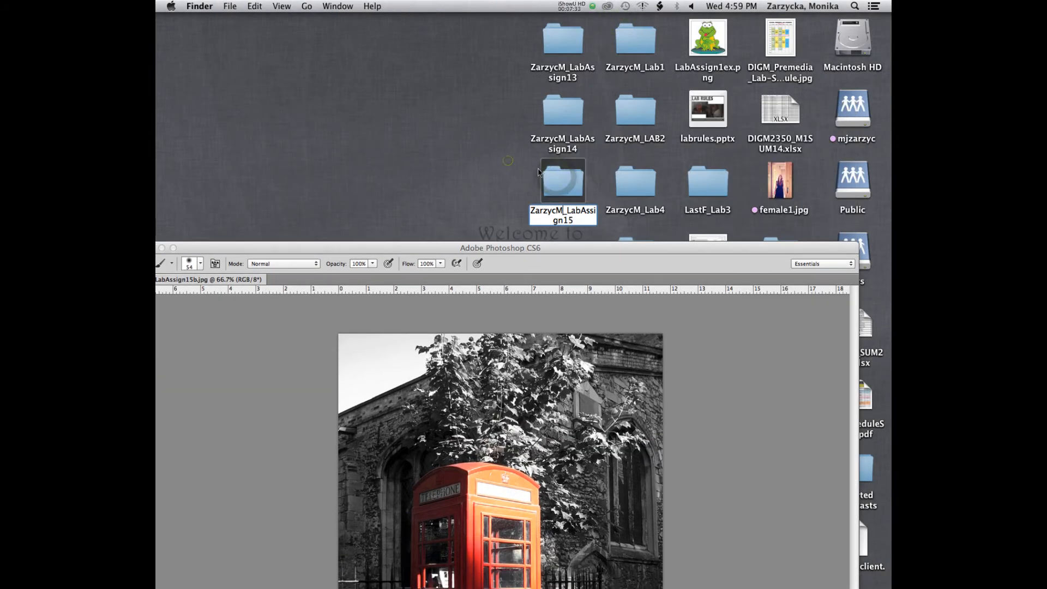
click(567, 177)
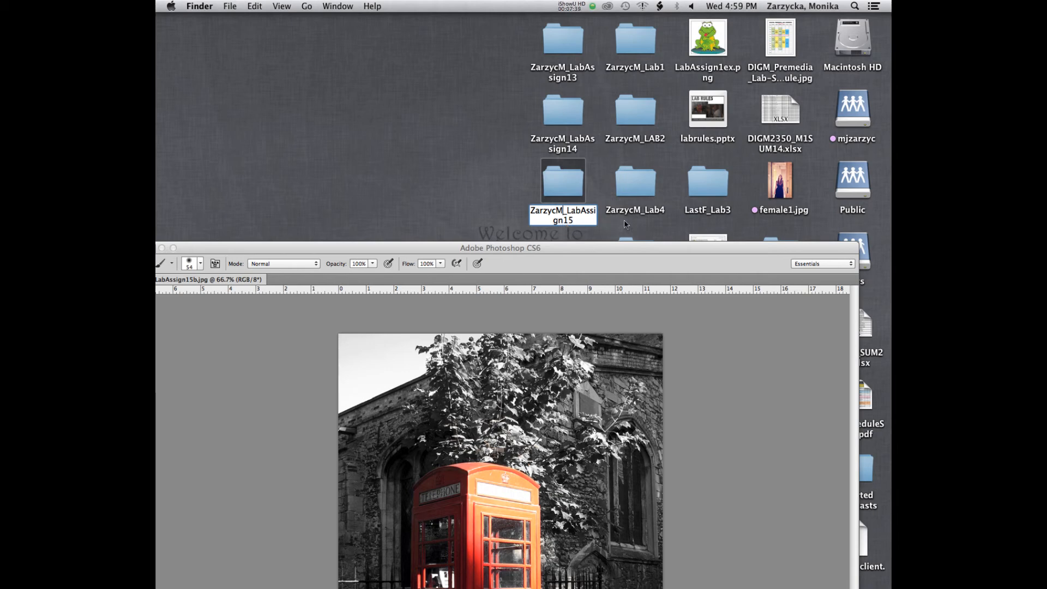
Step: Return the image window to its place over the desktop folders and hide the tools and palettes to view the finished photo
click(545, 248)
drag(540, 250, 567, 15)
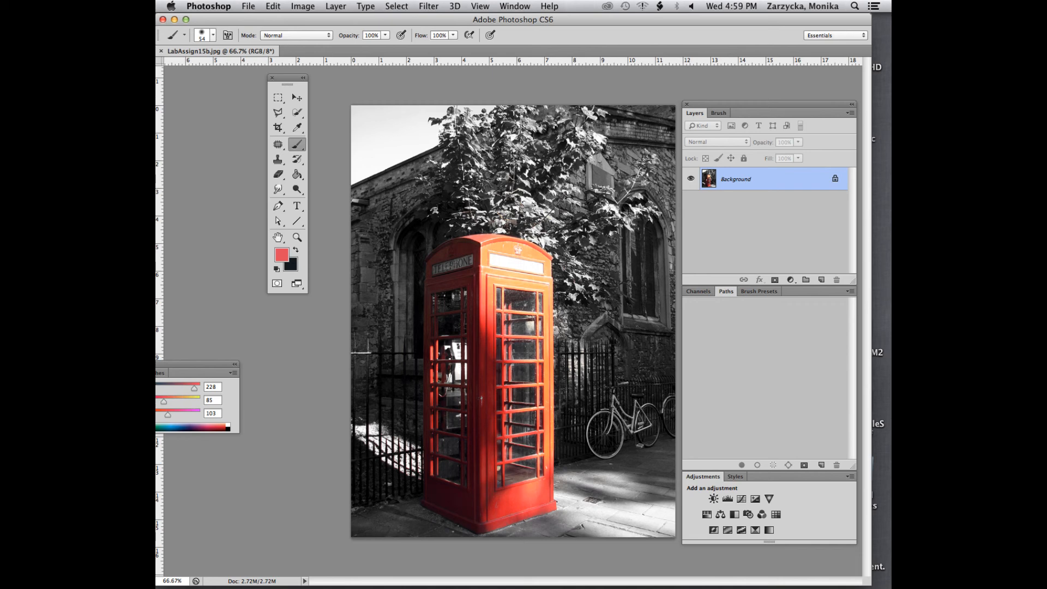
key(Tab)
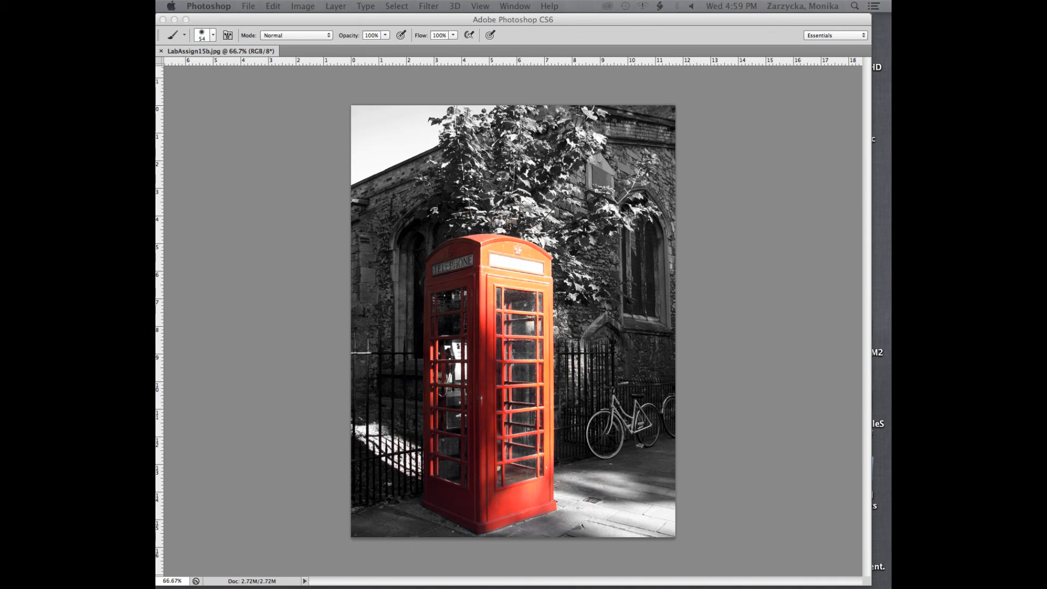